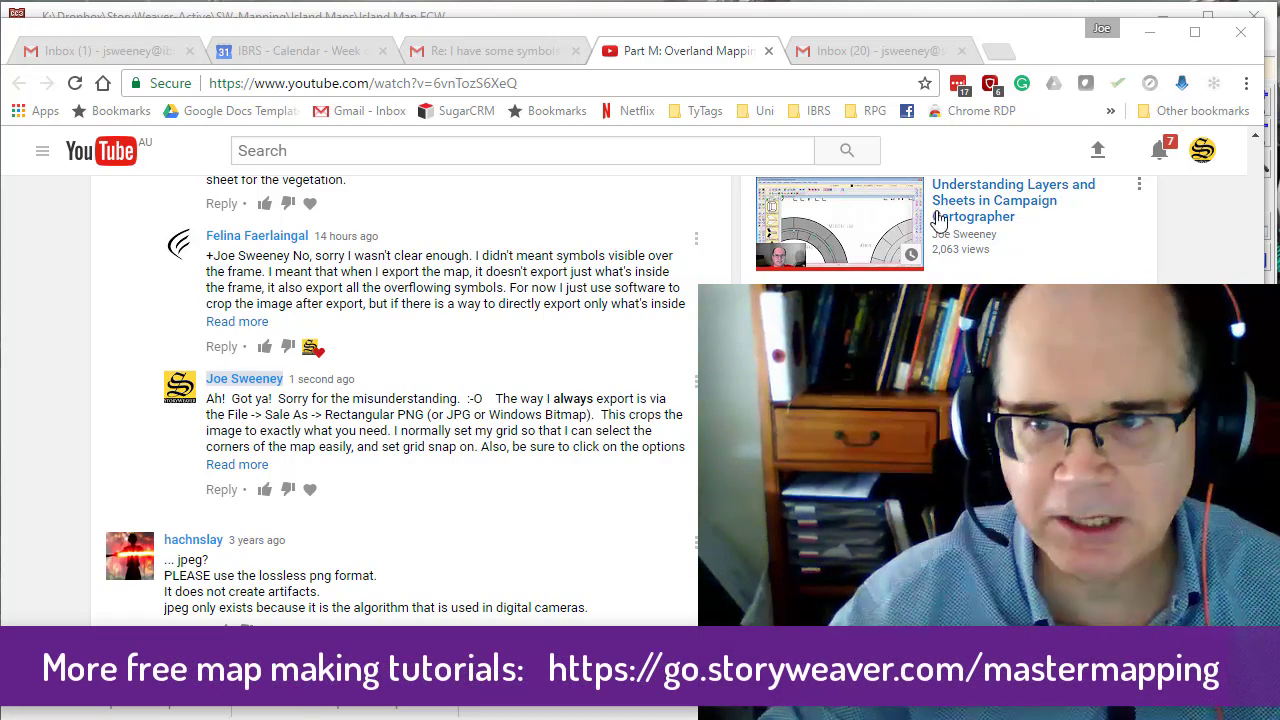
Minimize Chrome so the Island Map.FCW drawing shows in Campaign Cartographer 3.
click(1150, 32)
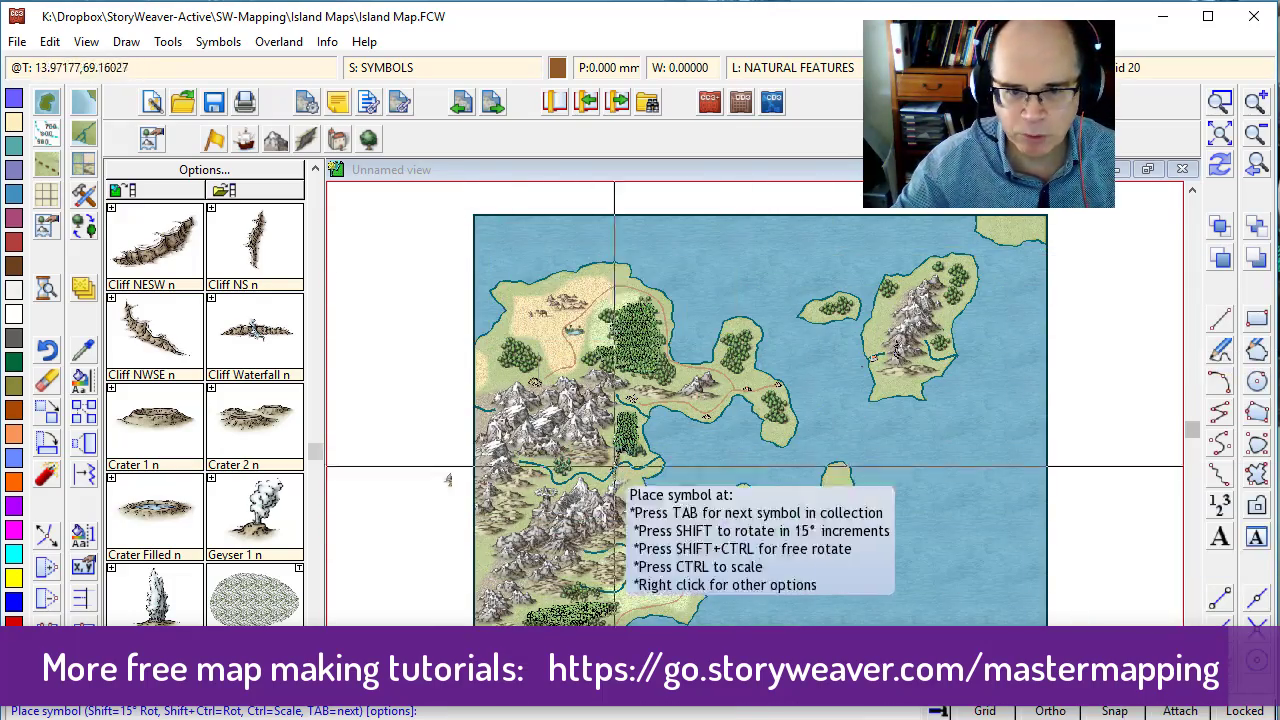
Place four Mesa 3 symbols just outside the map's left border, then redraw the view.
click(314, 249)
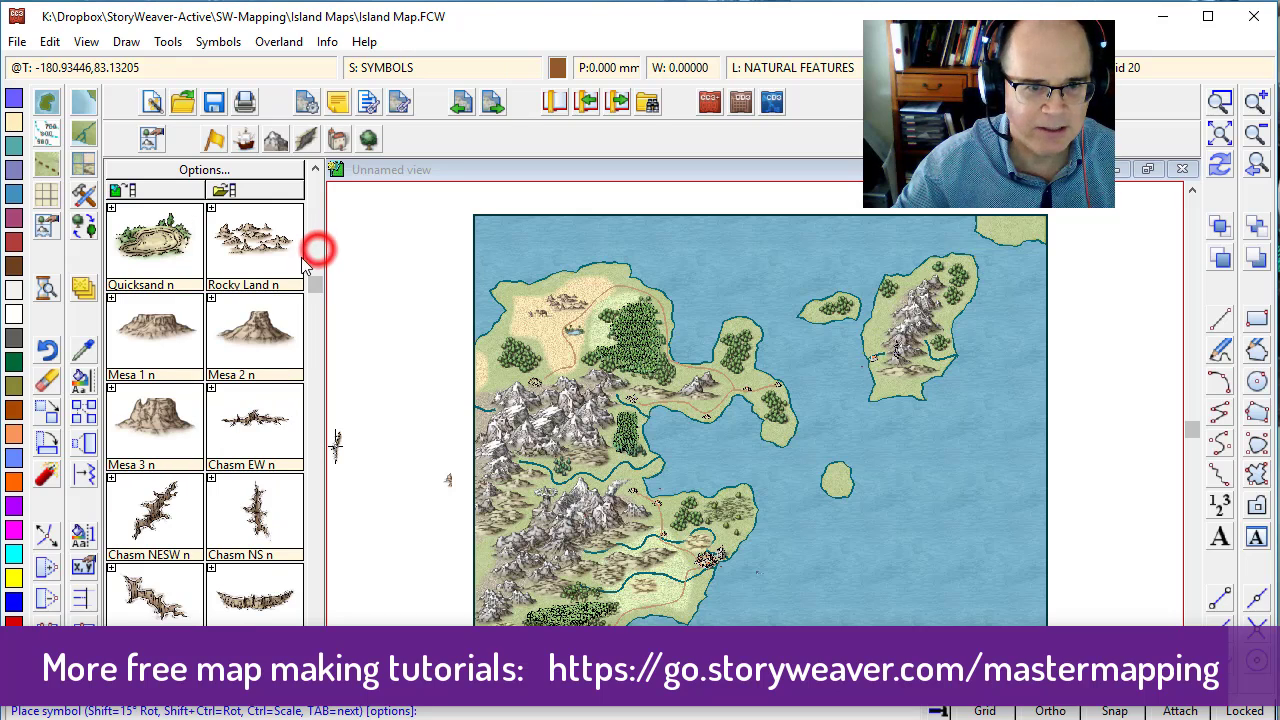
click(155, 330)
click(163, 430)
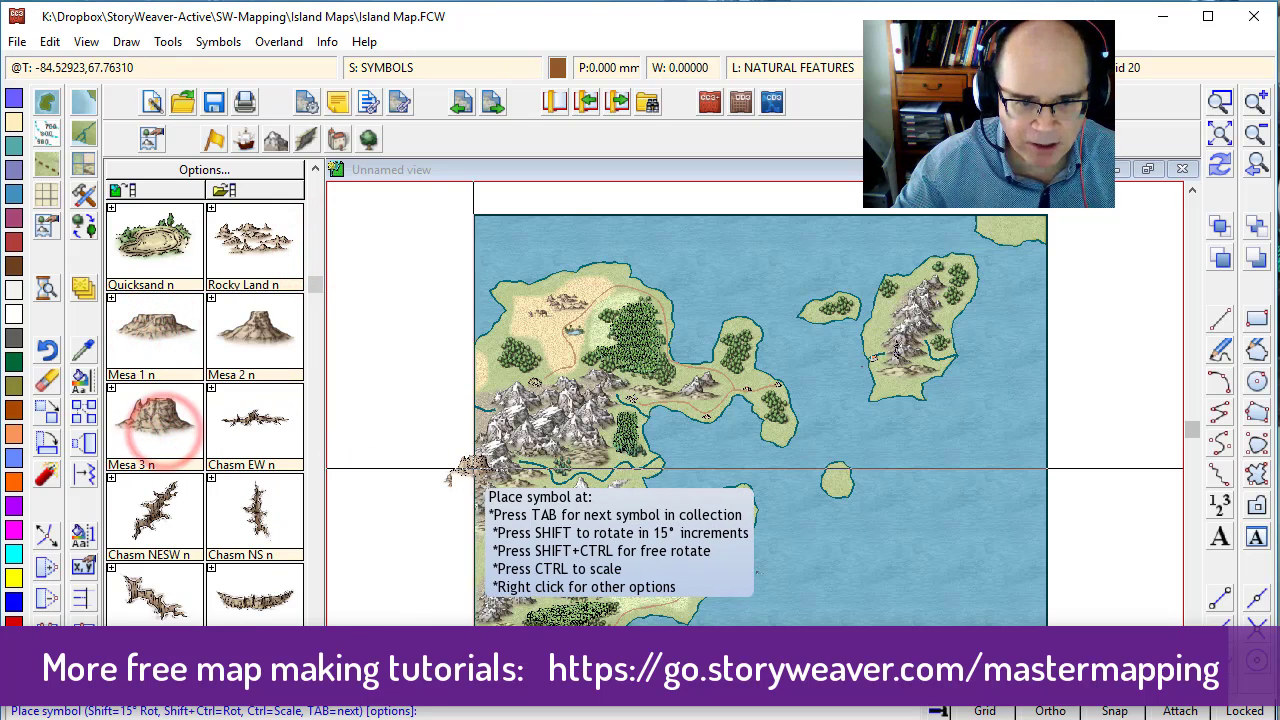
click(467, 467)
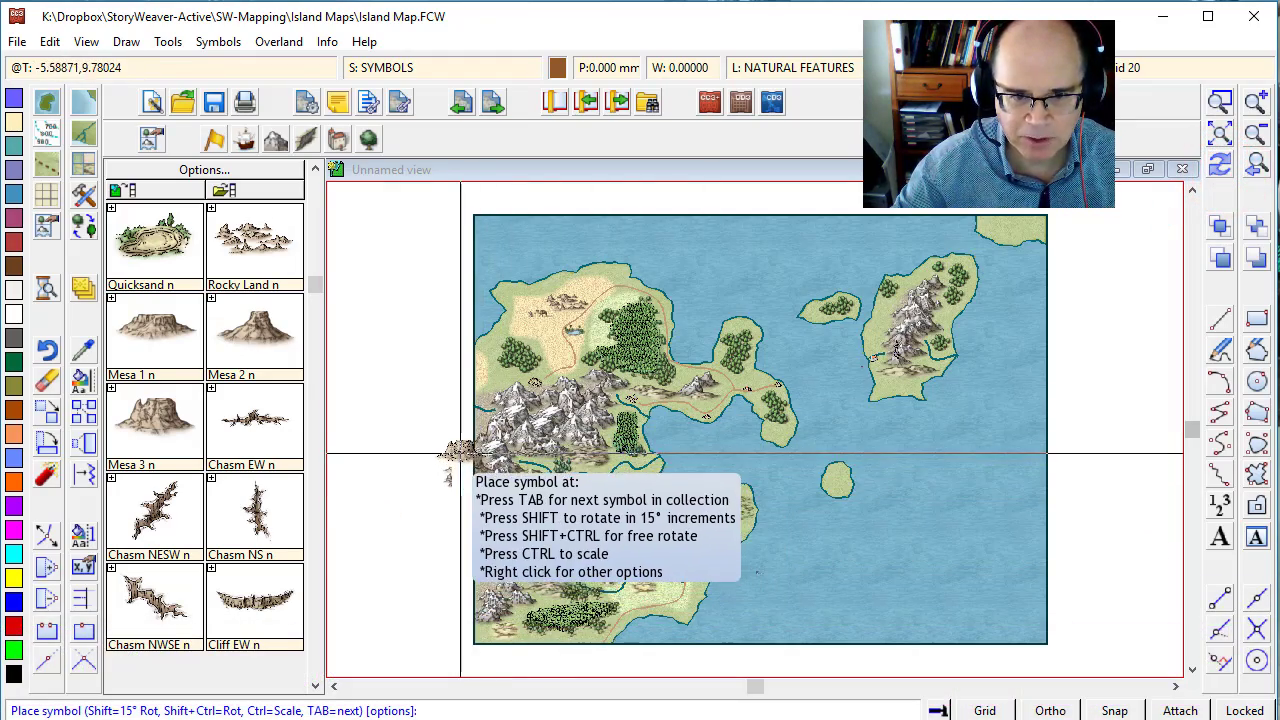
click(445, 452)
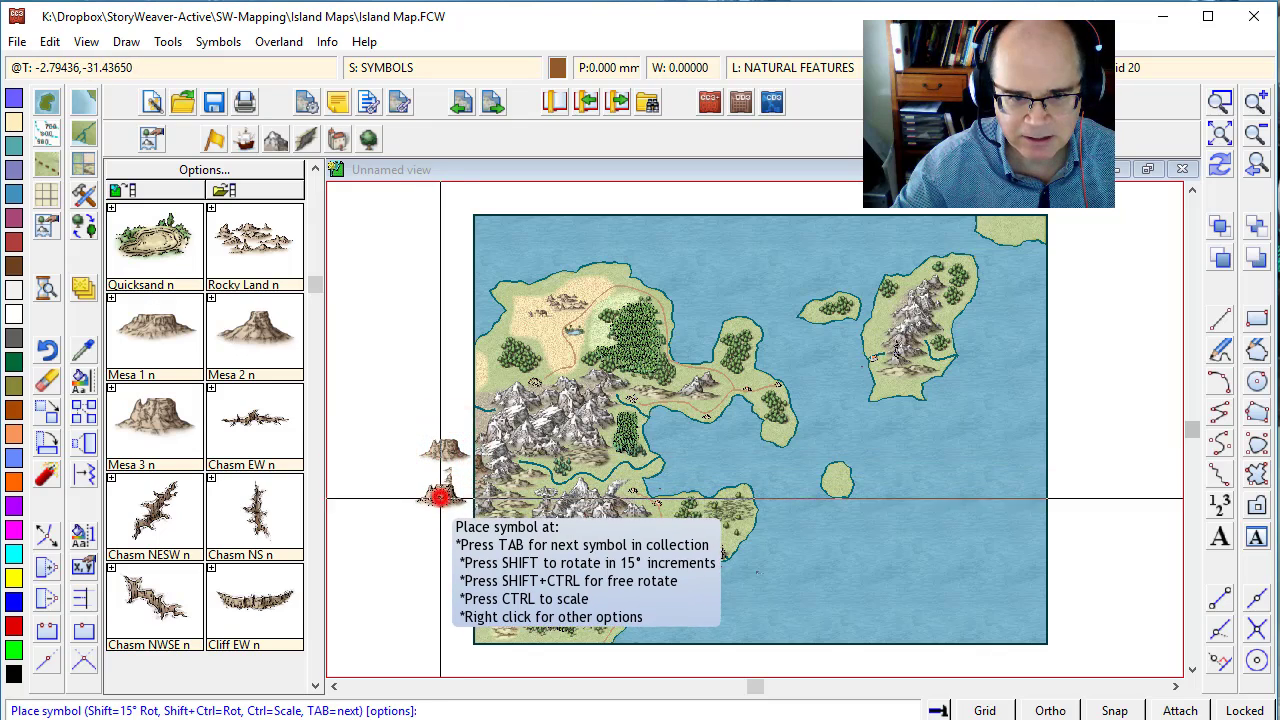
click(442, 490)
click(428, 514)
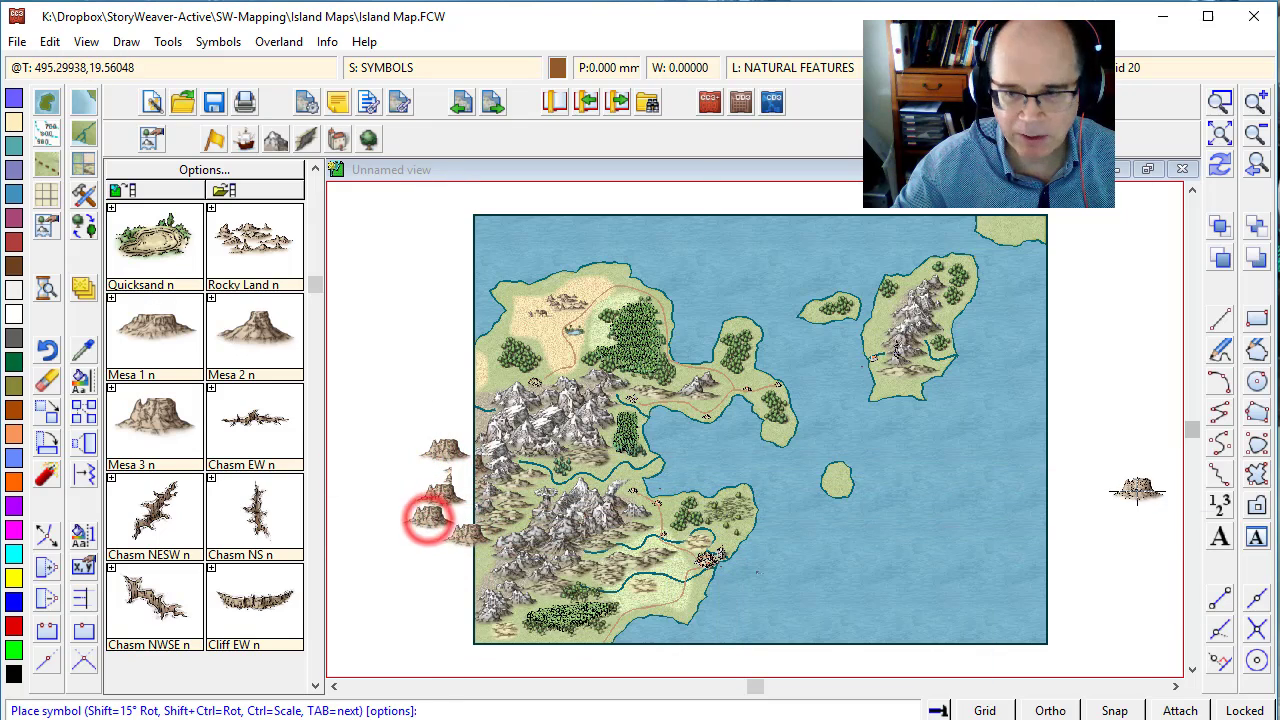
click(1222, 165)
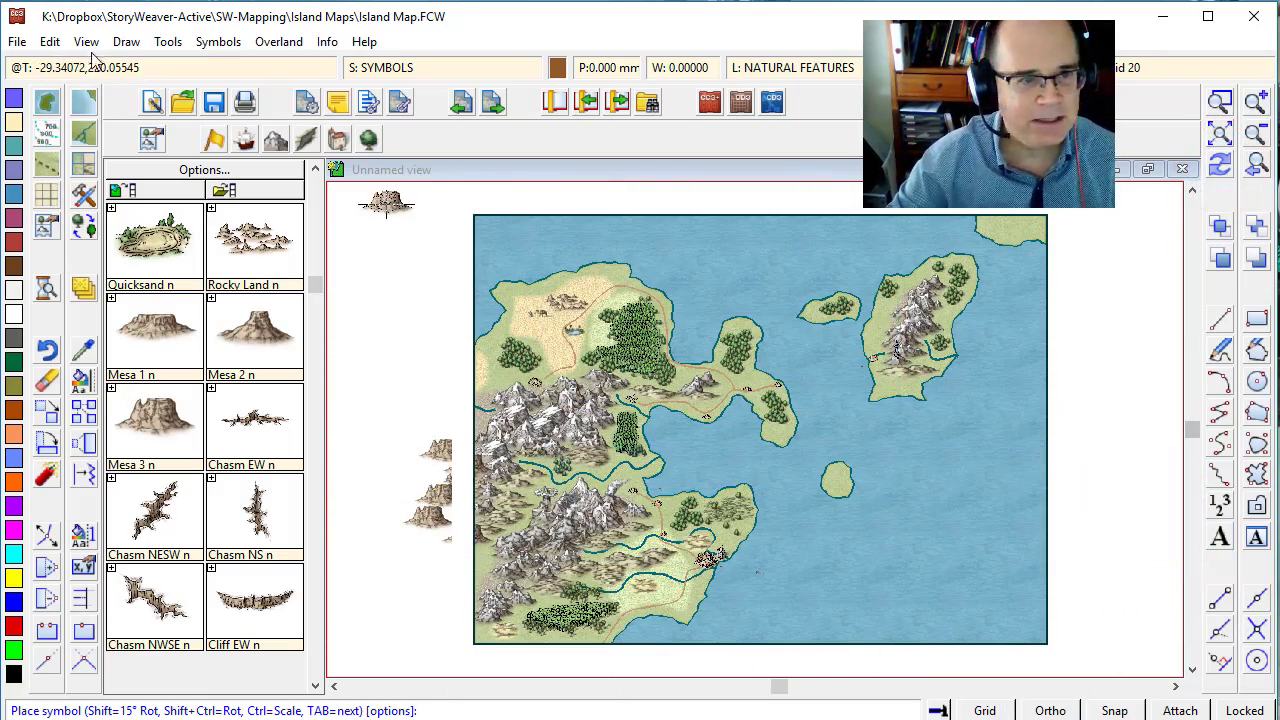
Save the whole map as a JPEG Bitmap file, Island Map.JPG, leaving bitmap options unchanged.
click(17, 44)
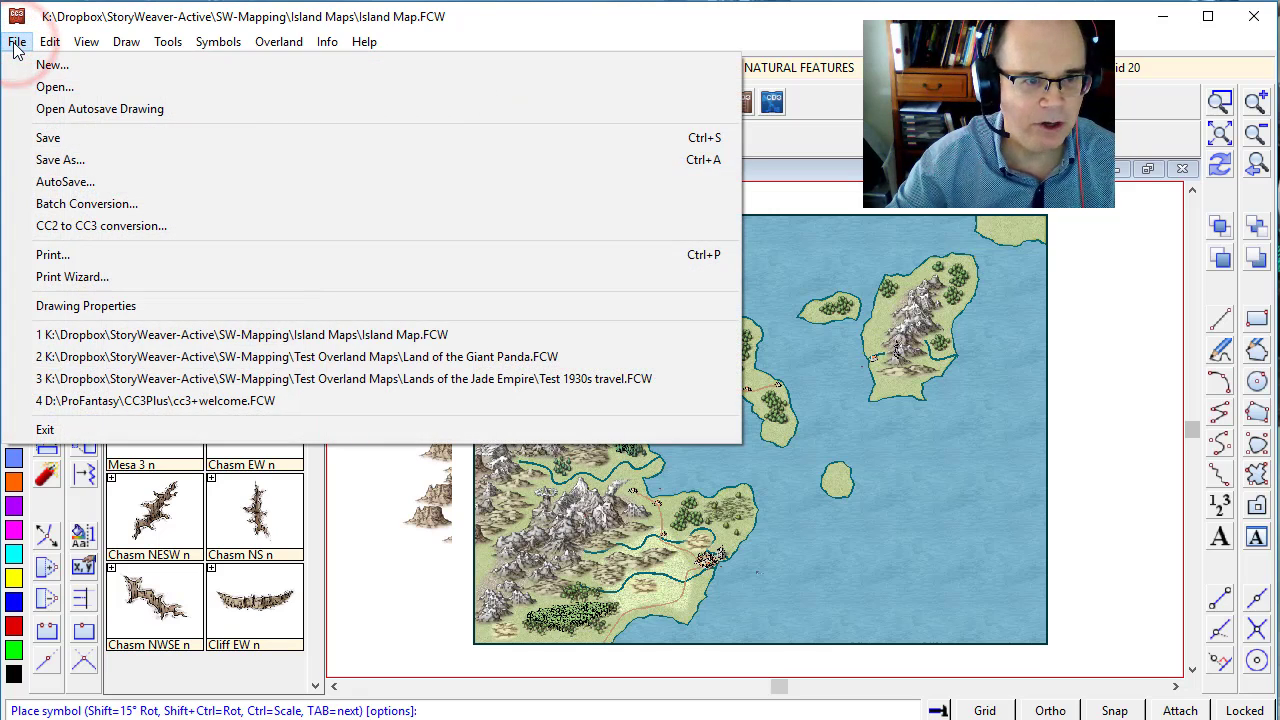
click(50, 162)
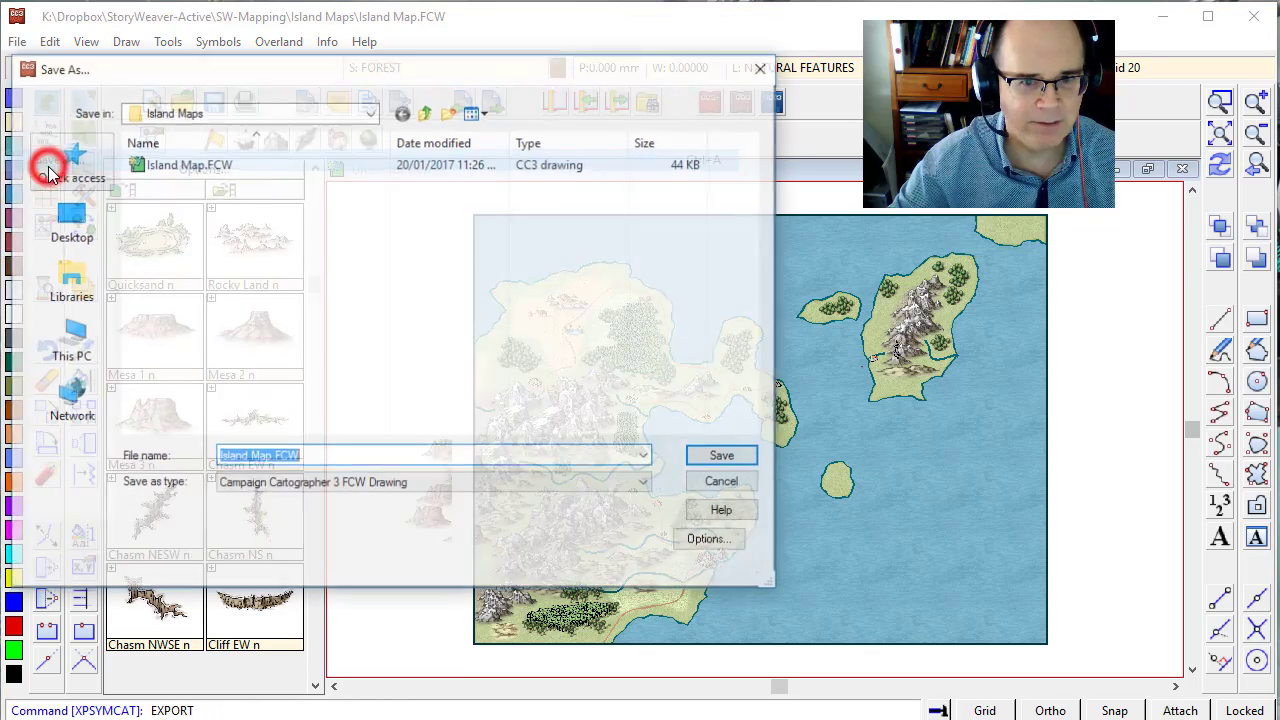
click(268, 488)
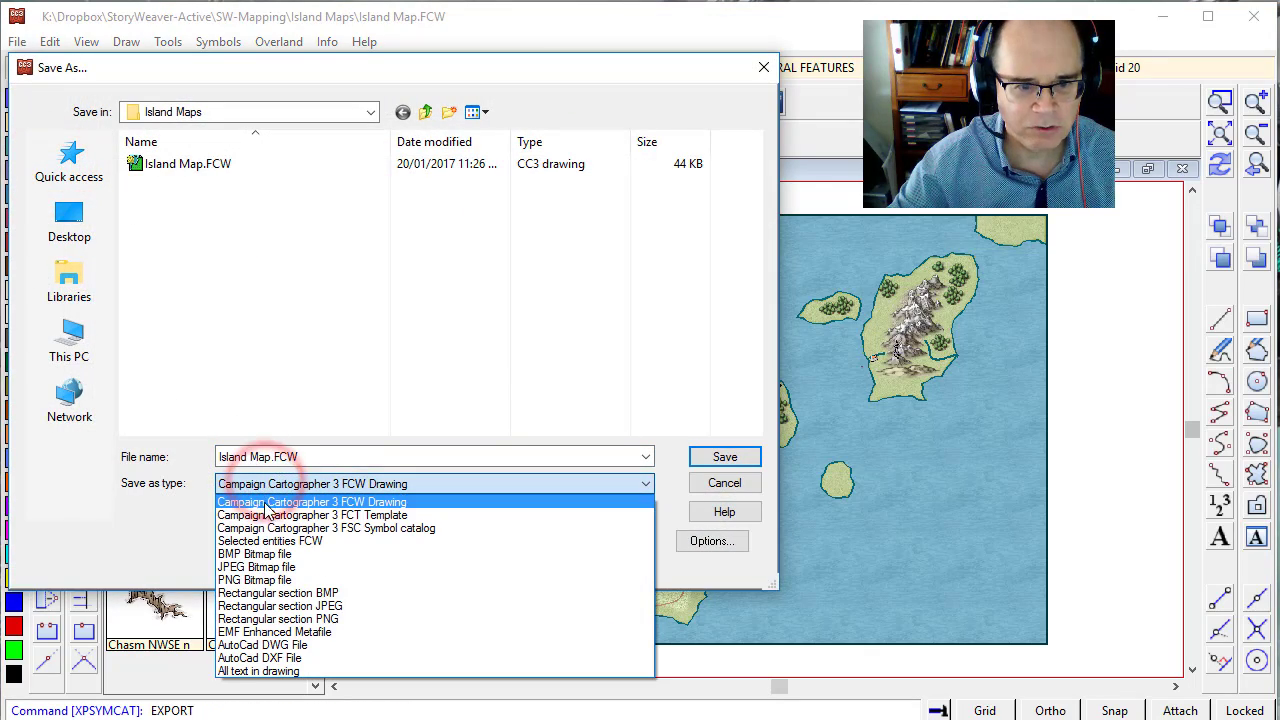
click(270, 574)
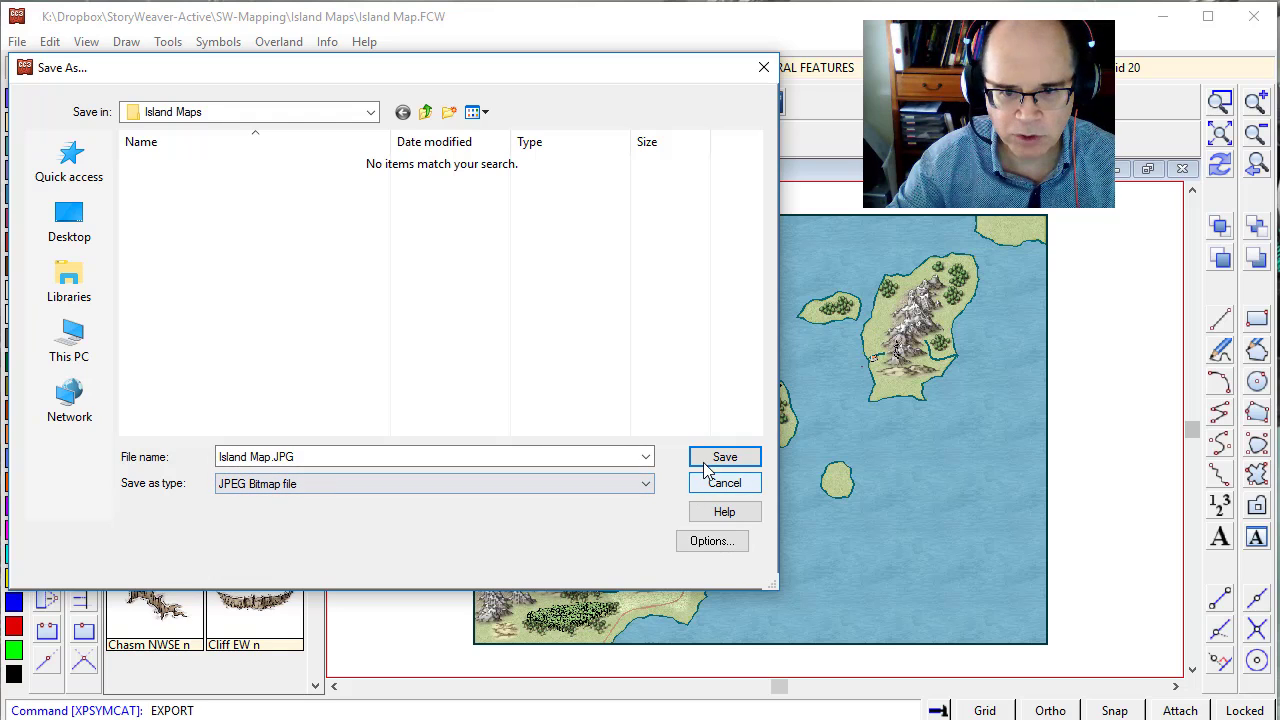
click(712, 543)
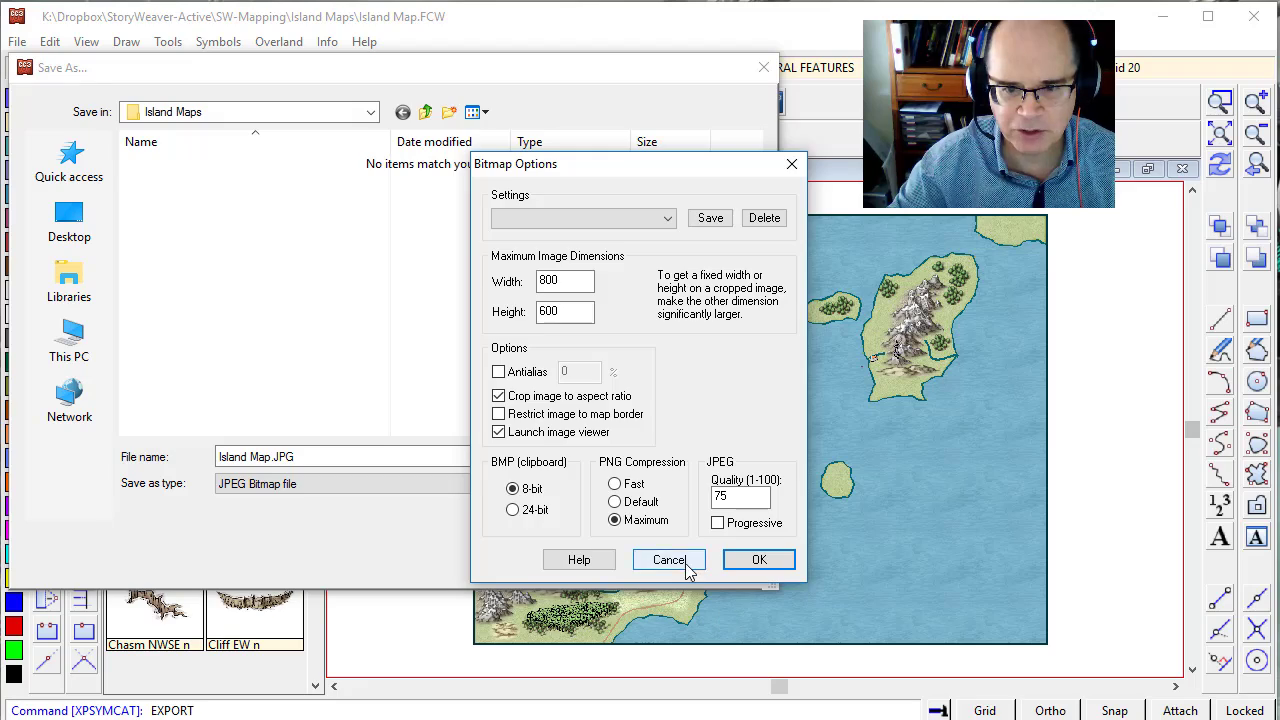
click(686, 562)
click(708, 457)
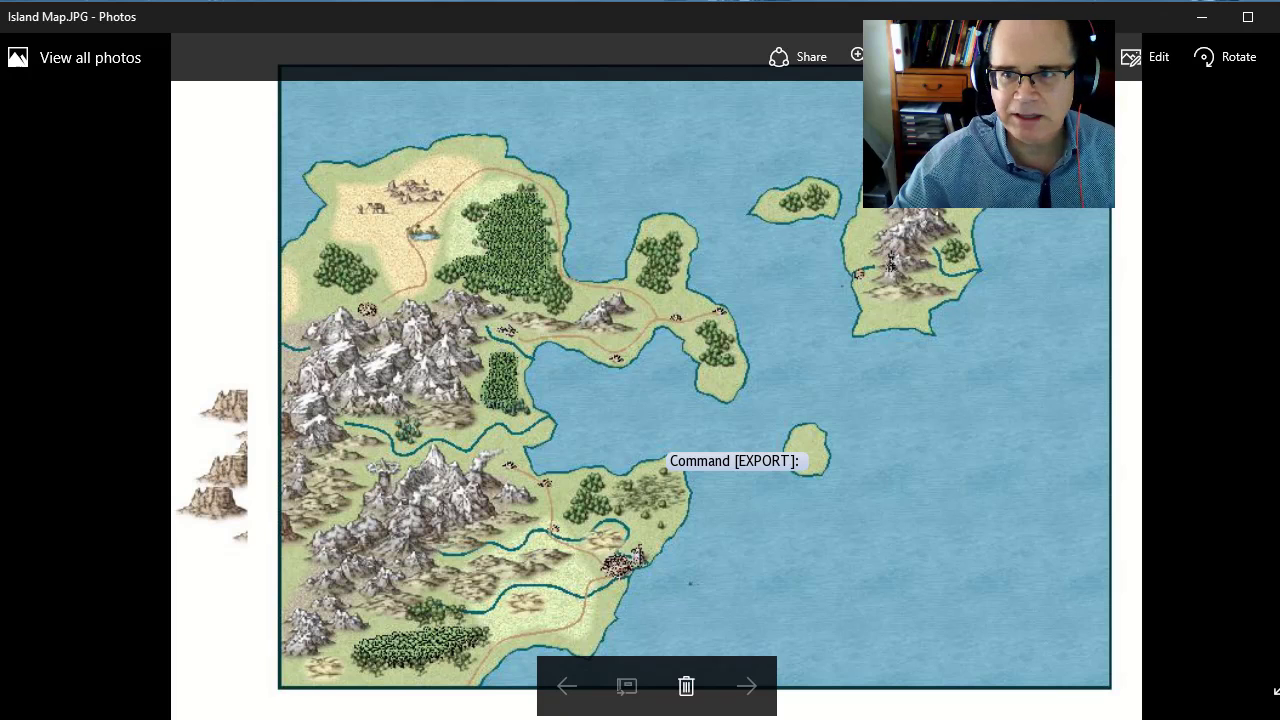
Close the Photos viewer showing Island Map.JPG.
mouse_move(1279, 47)
mouse_down()
mouse_move(1250, 47)
mouse_move(1270, 47)
mouse_up()
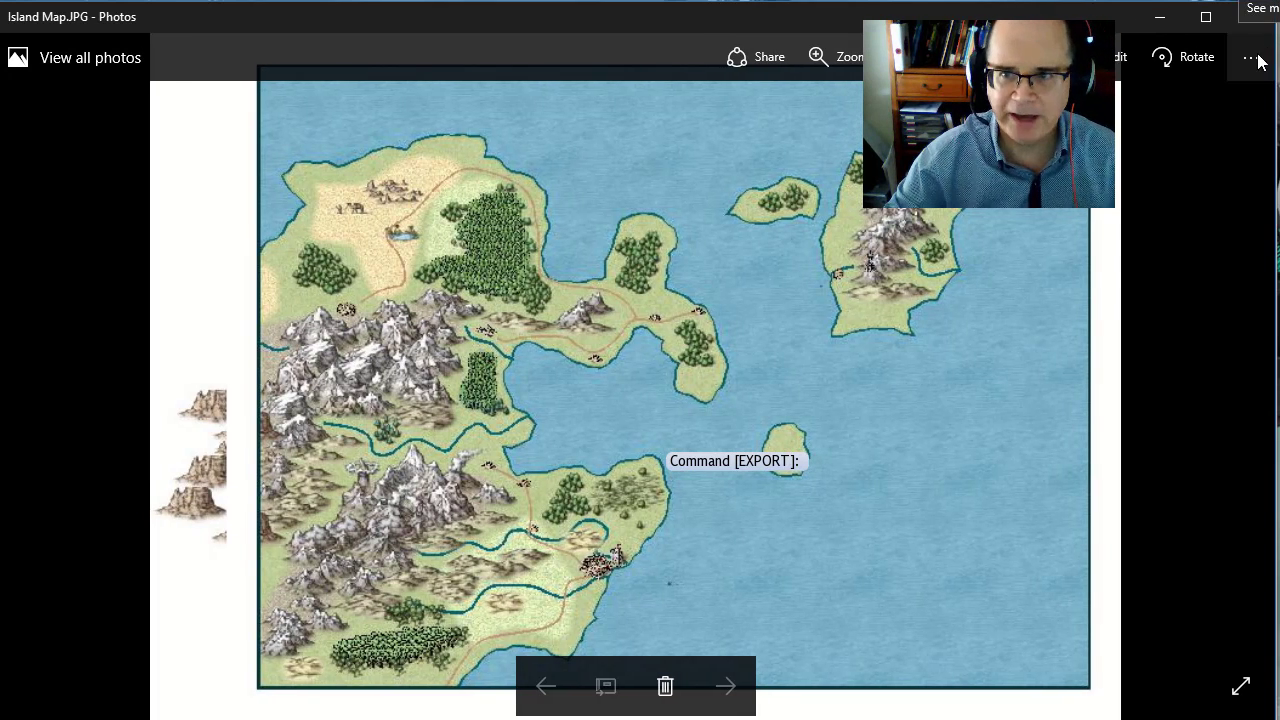
click(1256, 19)
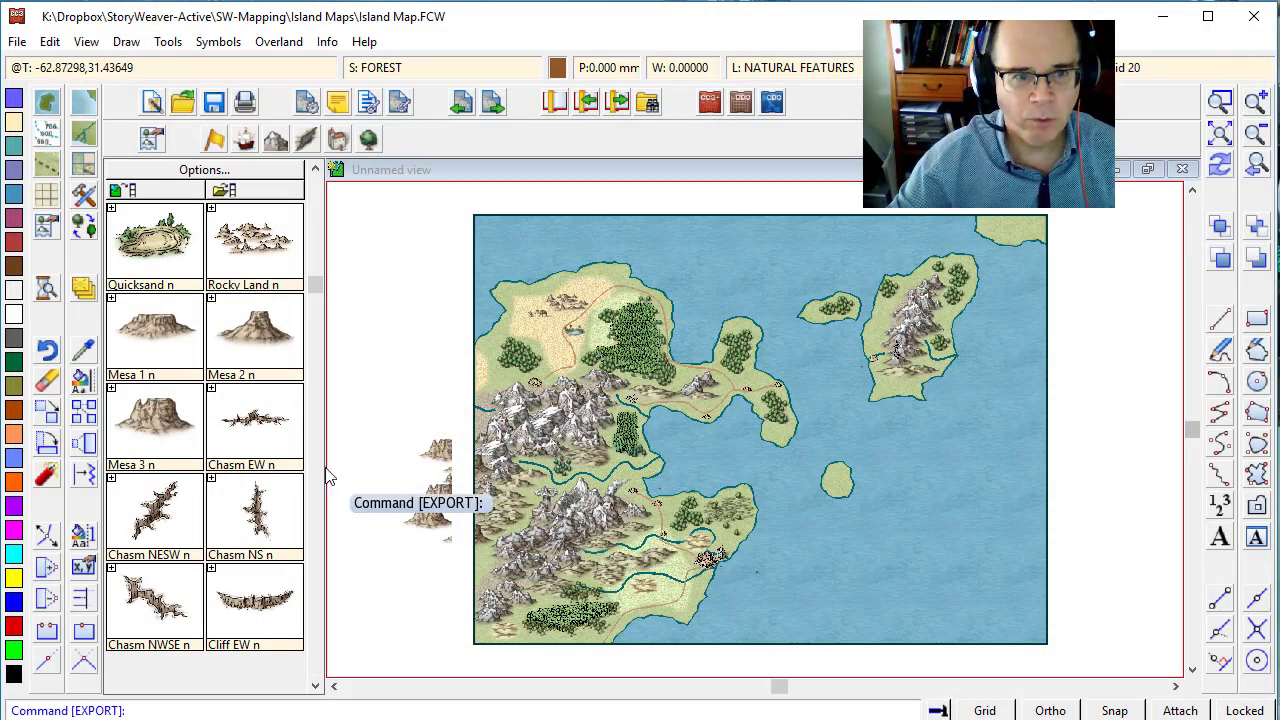
Review the Save As file-type list, then cancel back to the map.
click(17, 41)
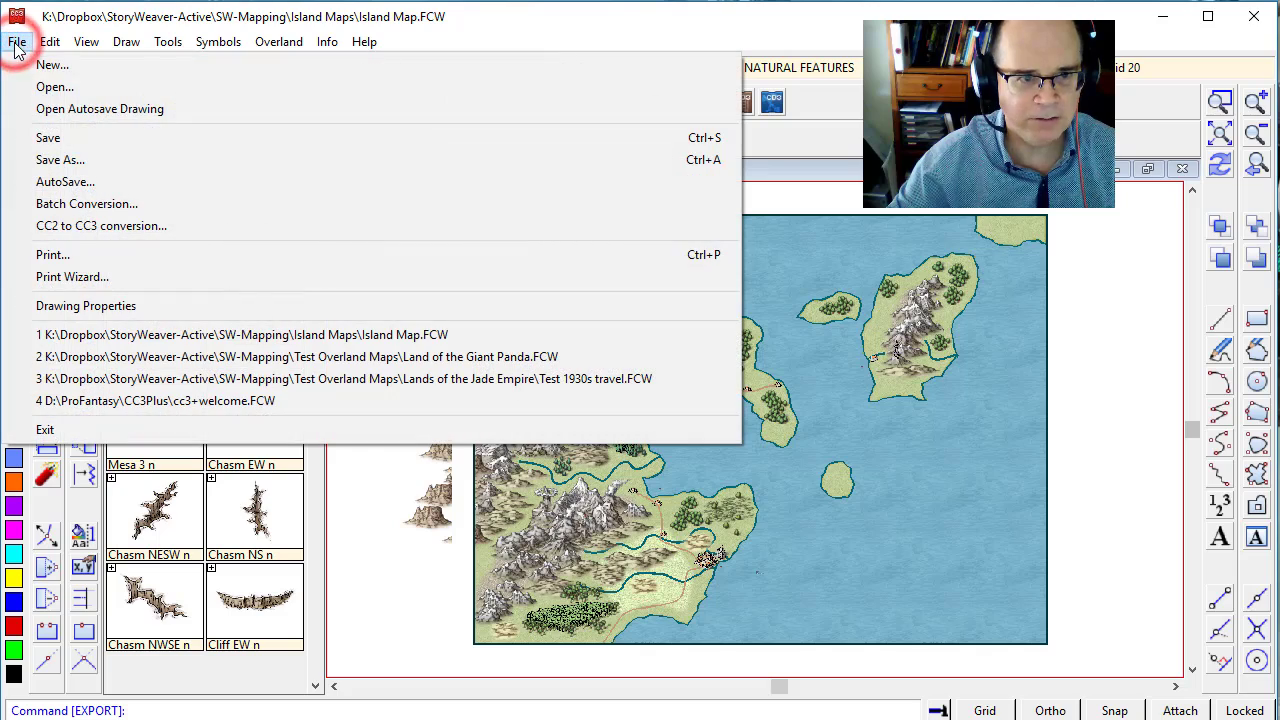
click(41, 161)
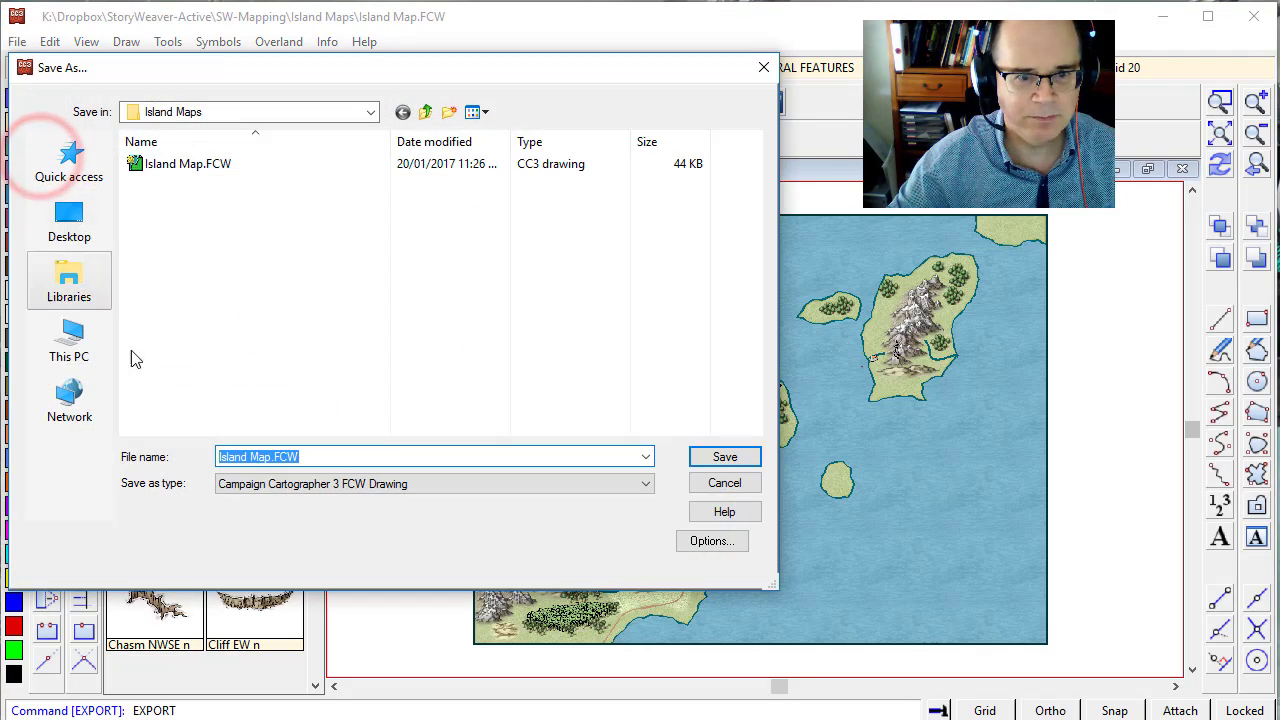
click(238, 485)
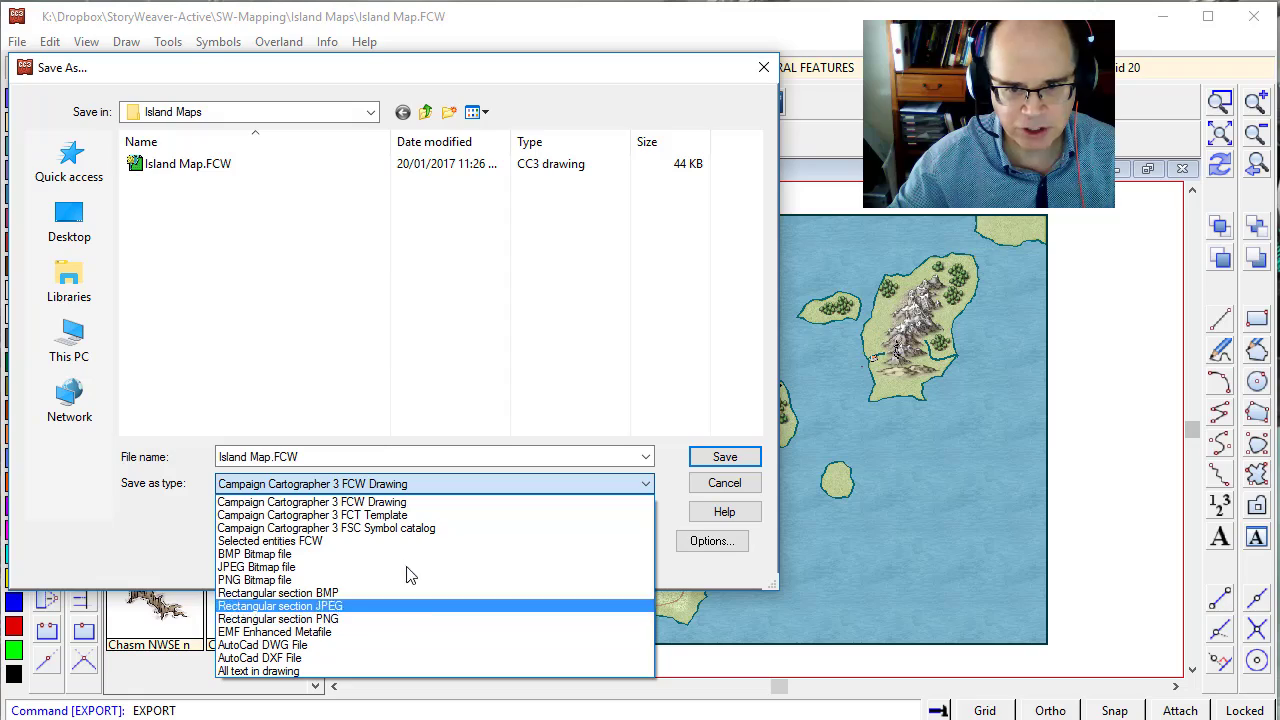
click(727, 488)
click(727, 485)
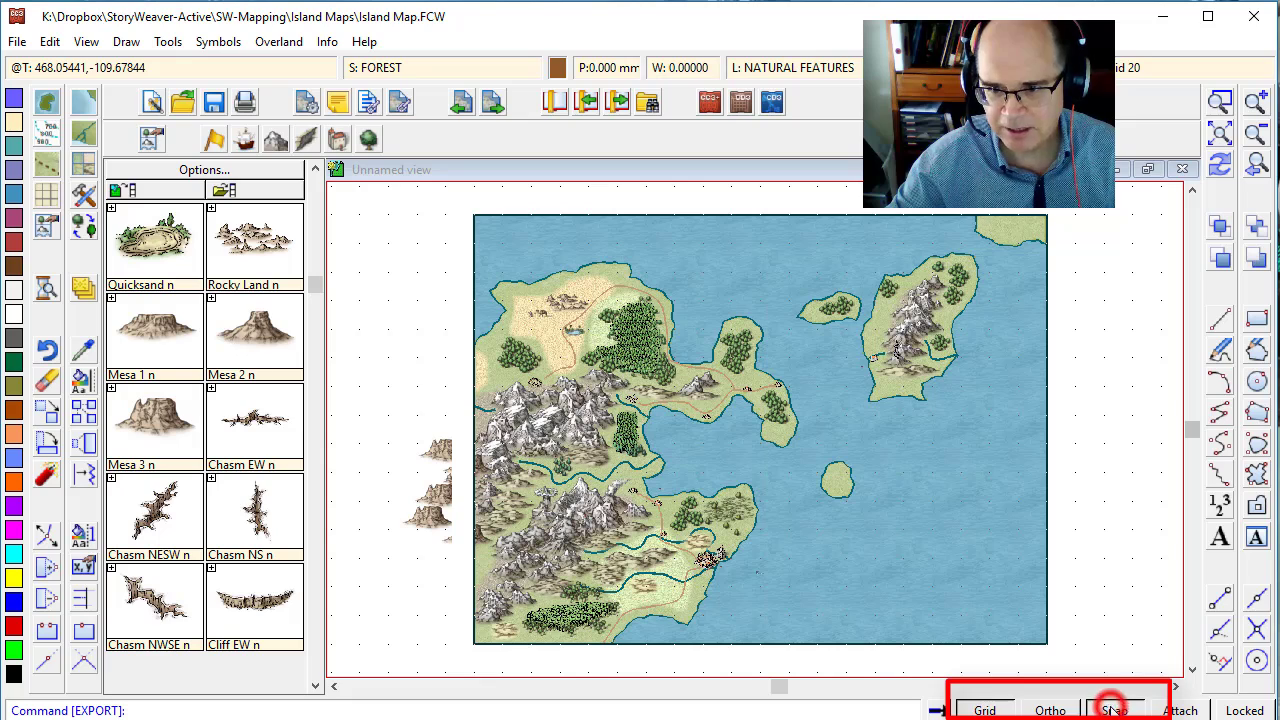
Set the Save As type to Rectangular section PNG for Island Map.PNG.
click(17, 42)
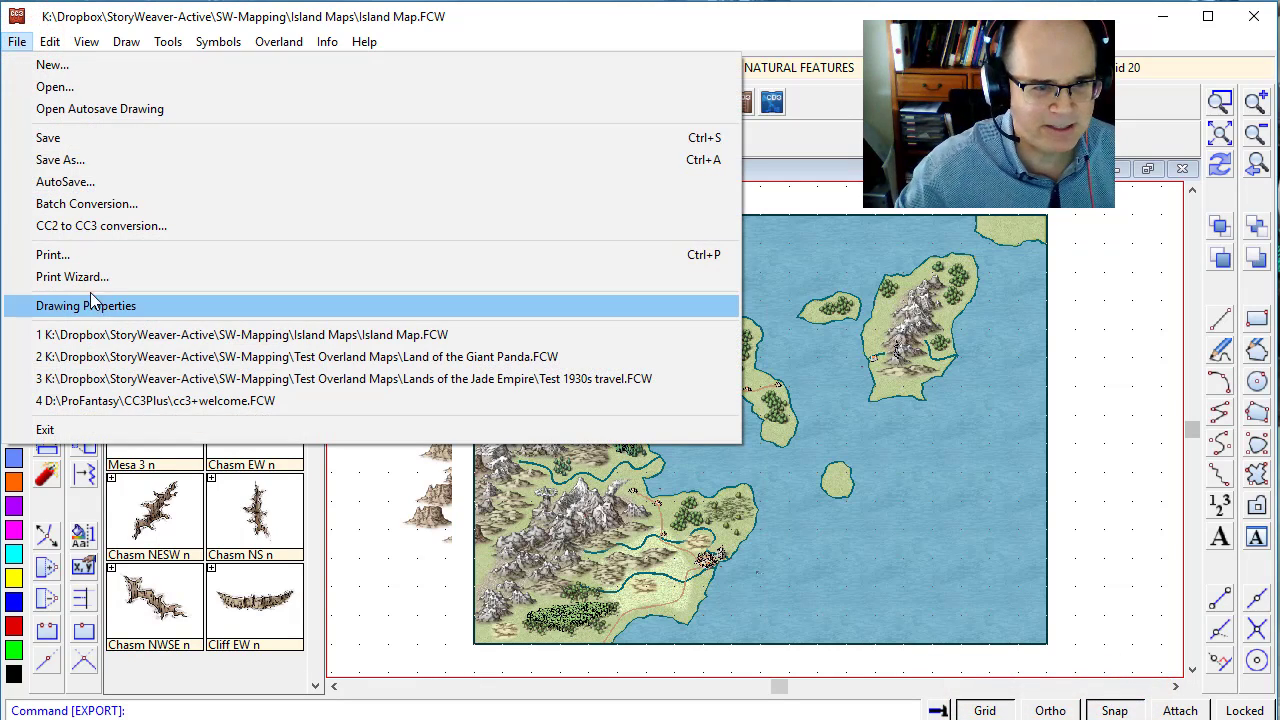
click(72, 160)
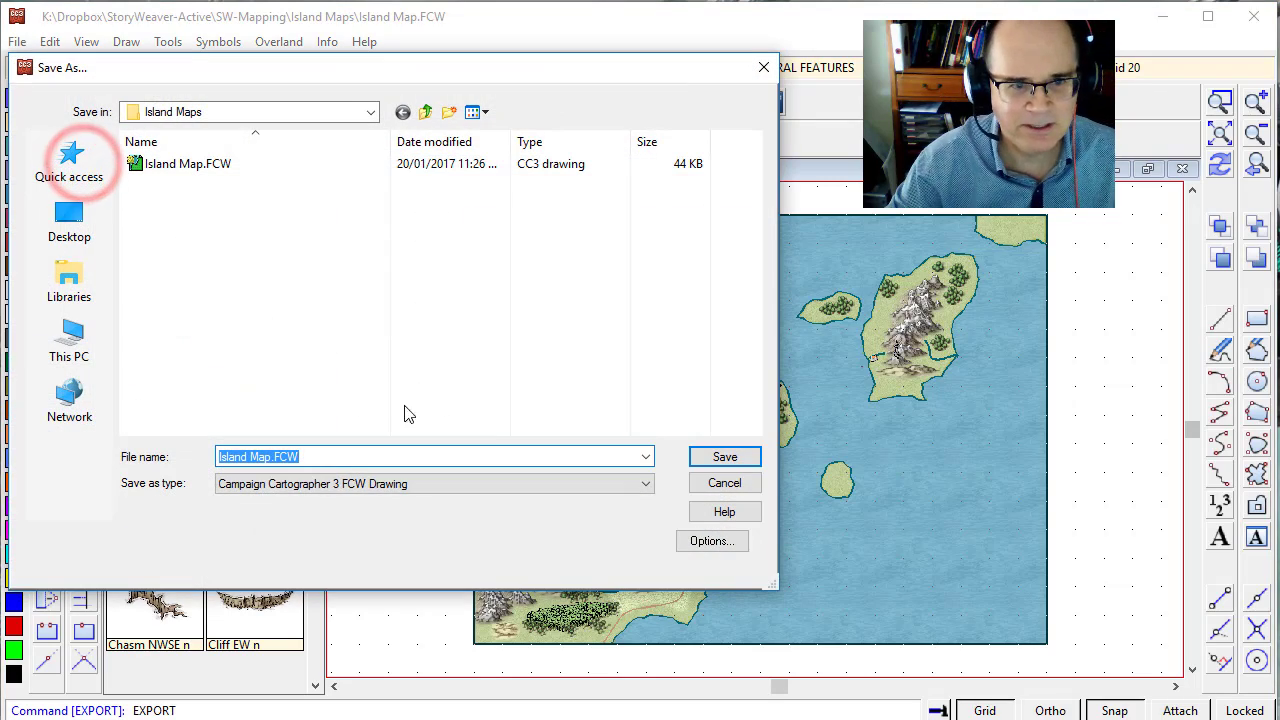
click(348, 484)
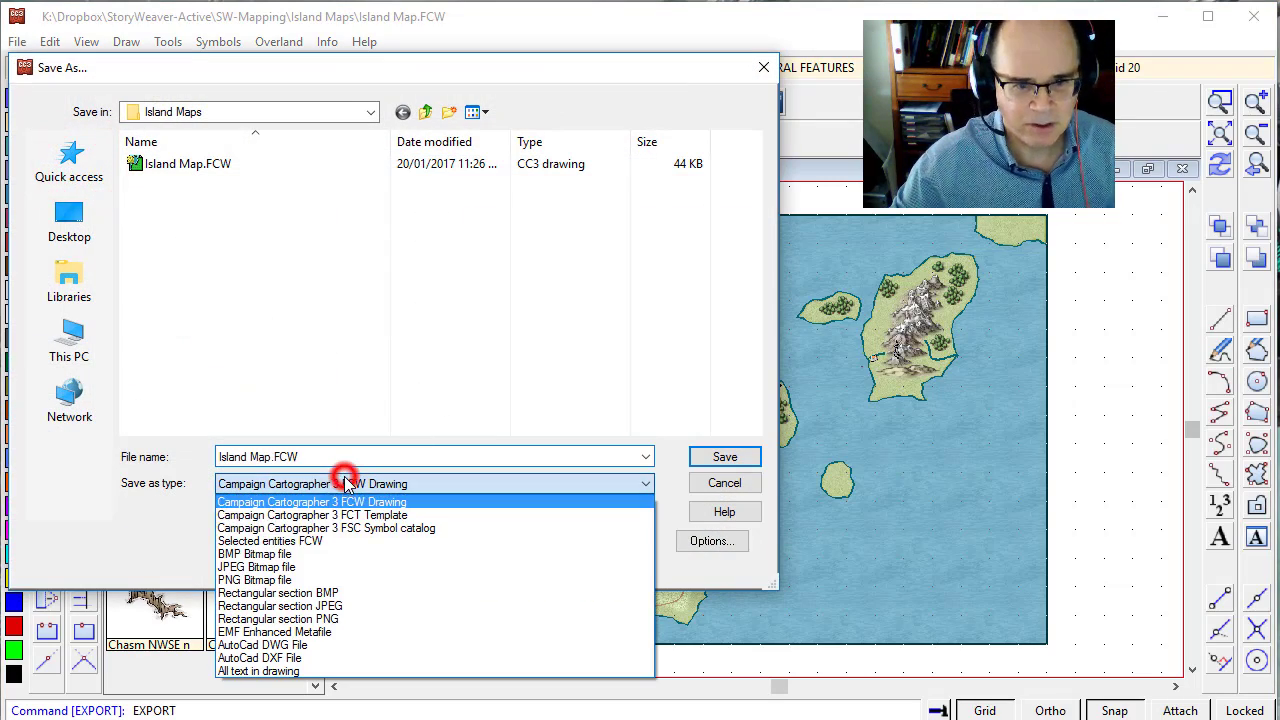
click(338, 622)
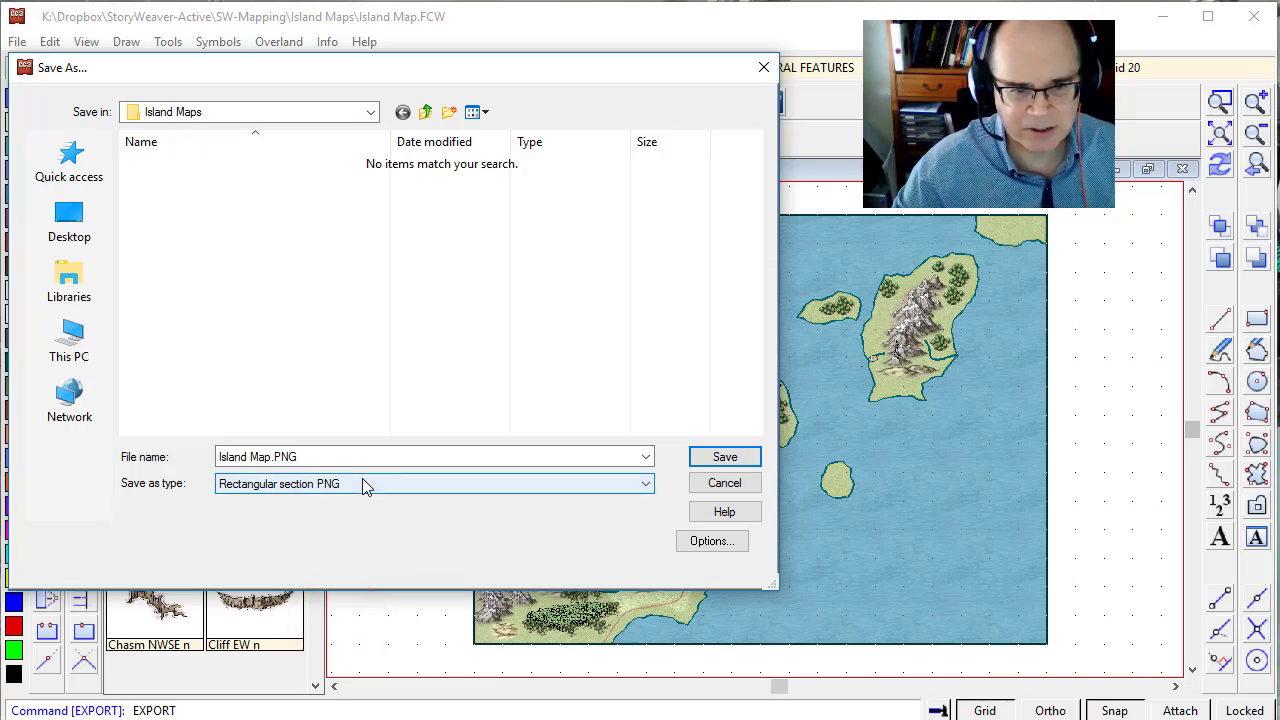
Set the export image maximum width and height to 1200.
click(713, 541)
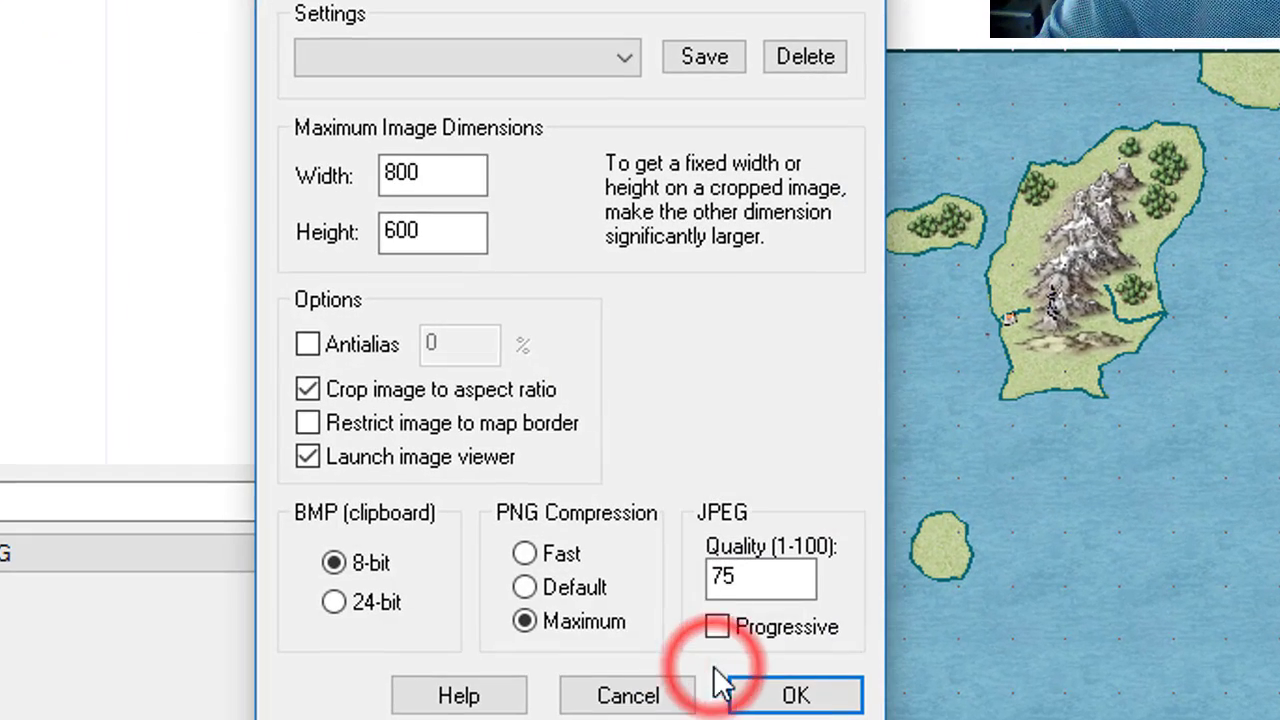
drag(466, 172, 355, 175)
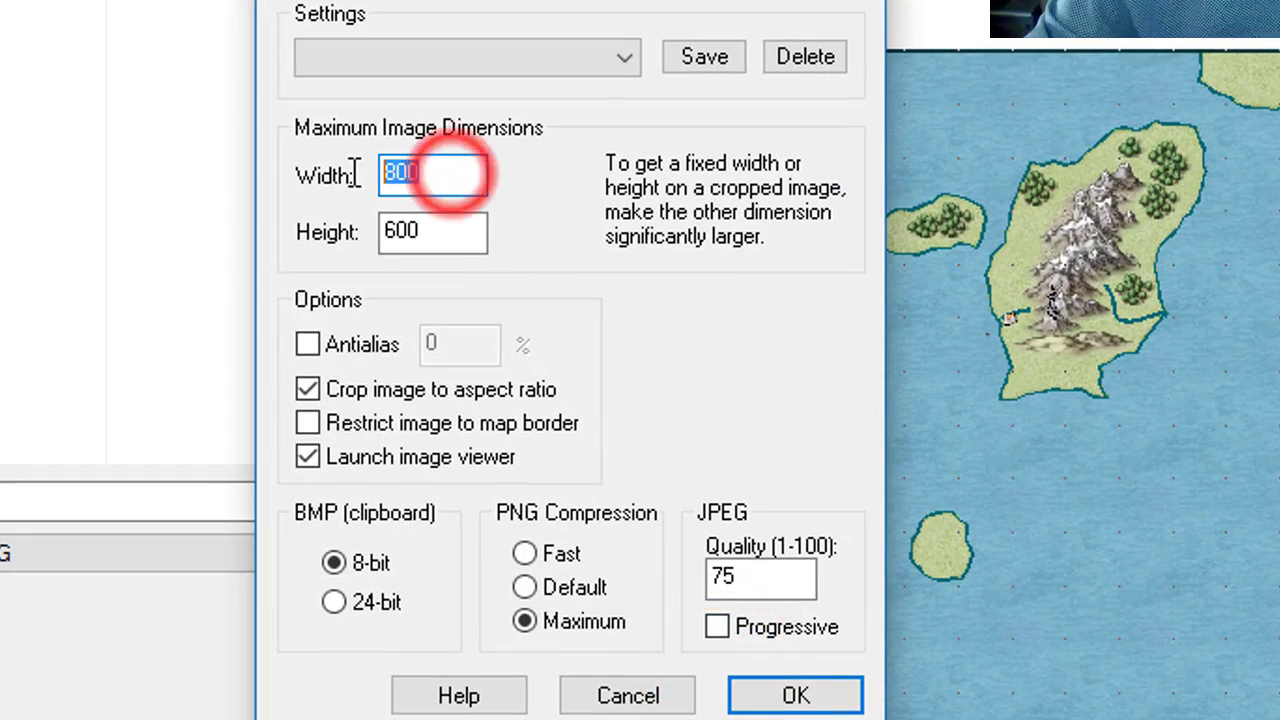
text(12)
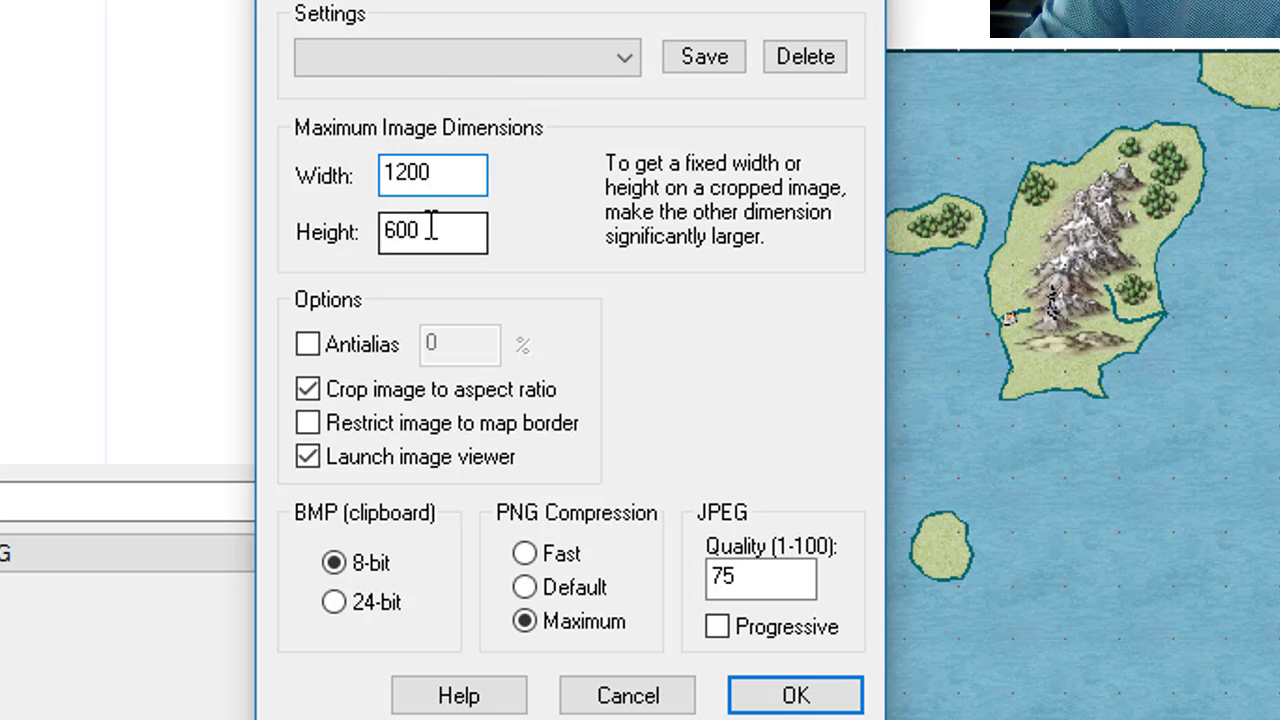
drag(431, 228, 290, 230)
text(12)
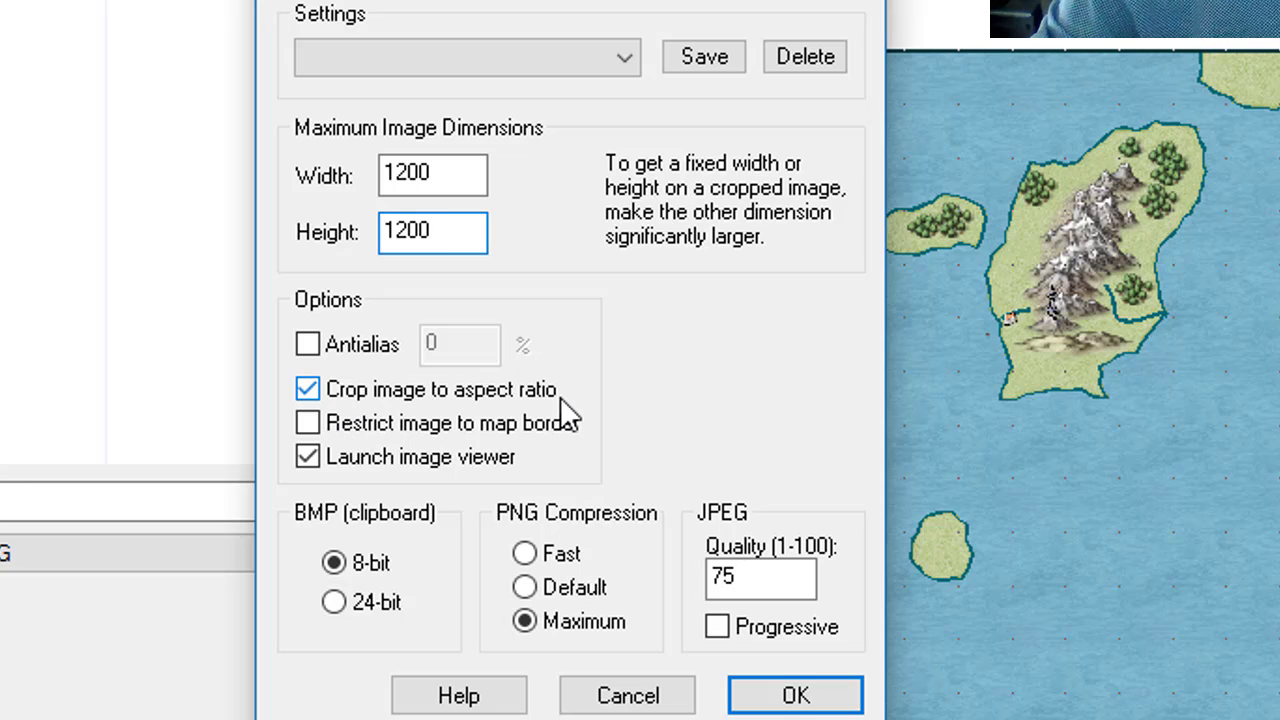
Choose 24-bit bitmap colour, JPEG quality 100 and Fast PNG compression, and confirm the options.
click(395, 611)
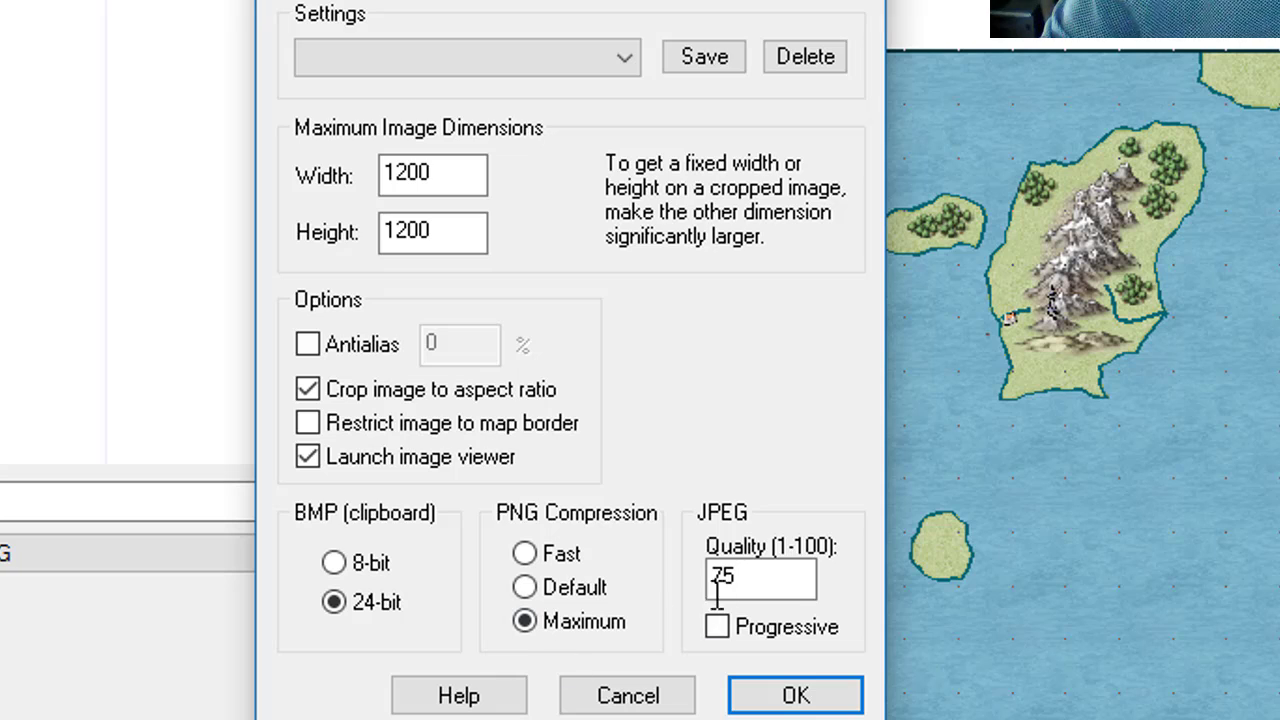
double_click(759, 567)
text(100)
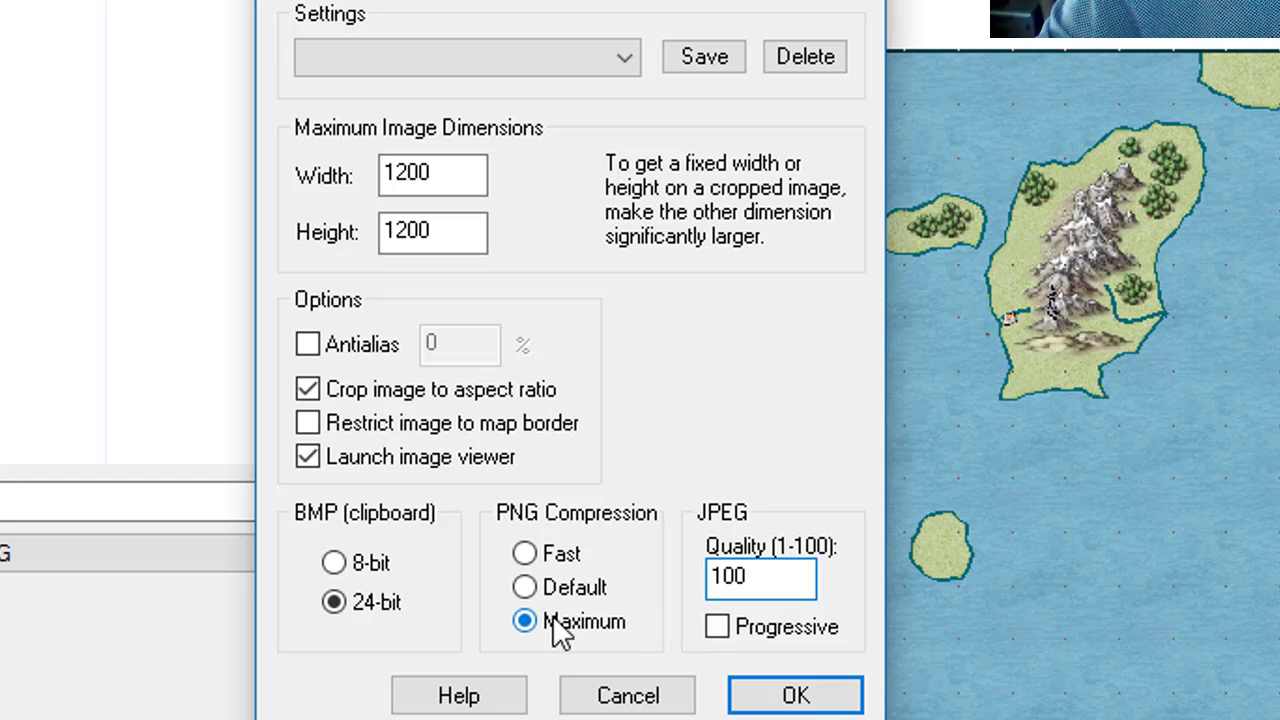
click(525, 554)
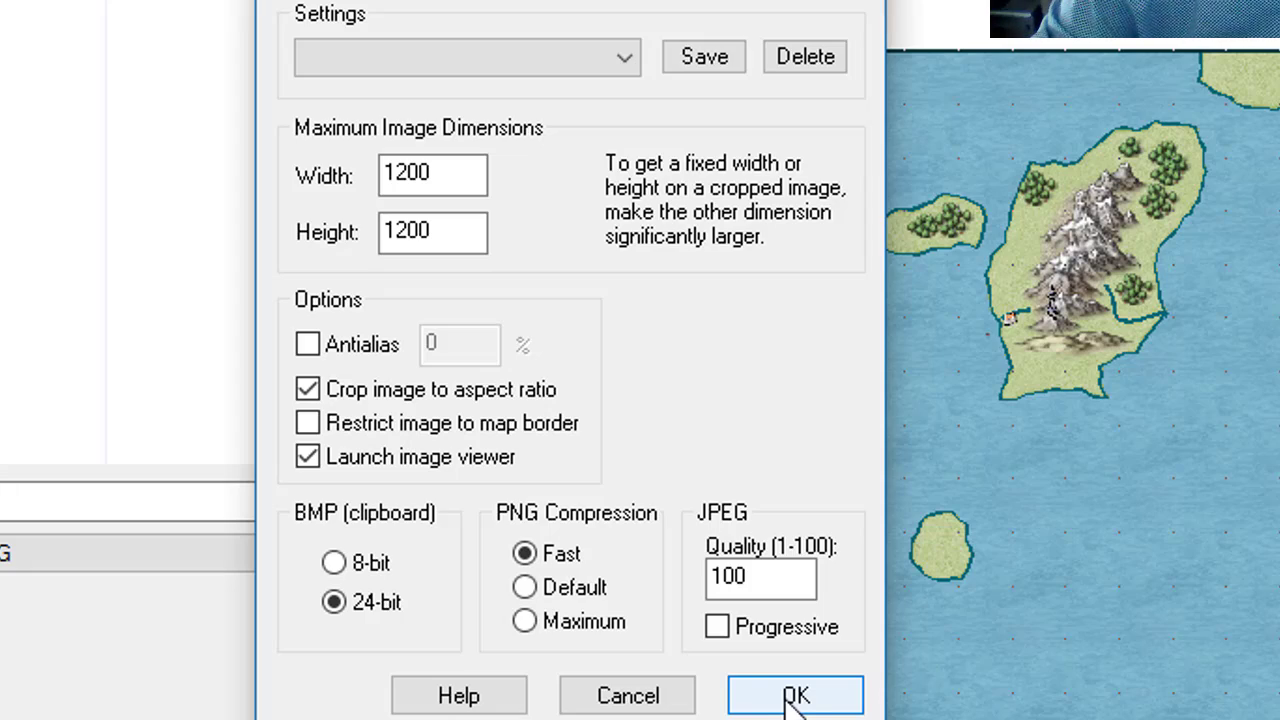
click(792, 698)
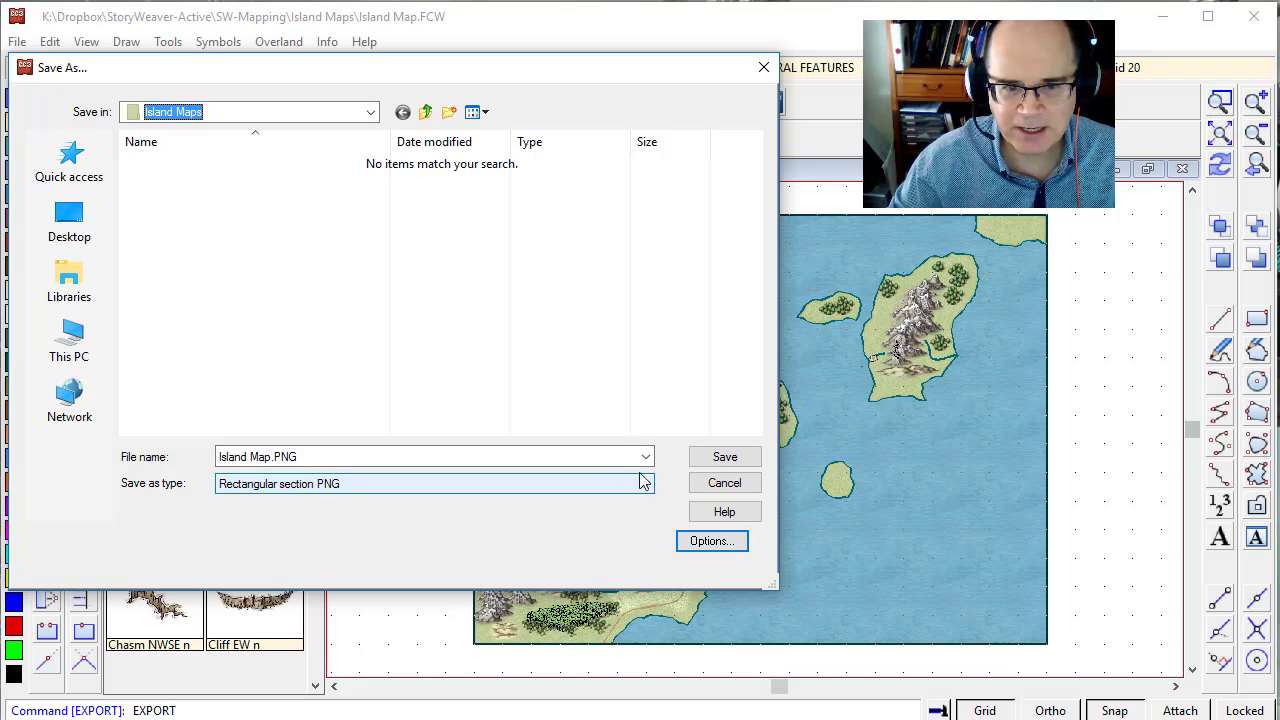
Export Island Map.PNG cropped from the map's top-left to bottom-right corner, then hide Photos.
click(713, 457)
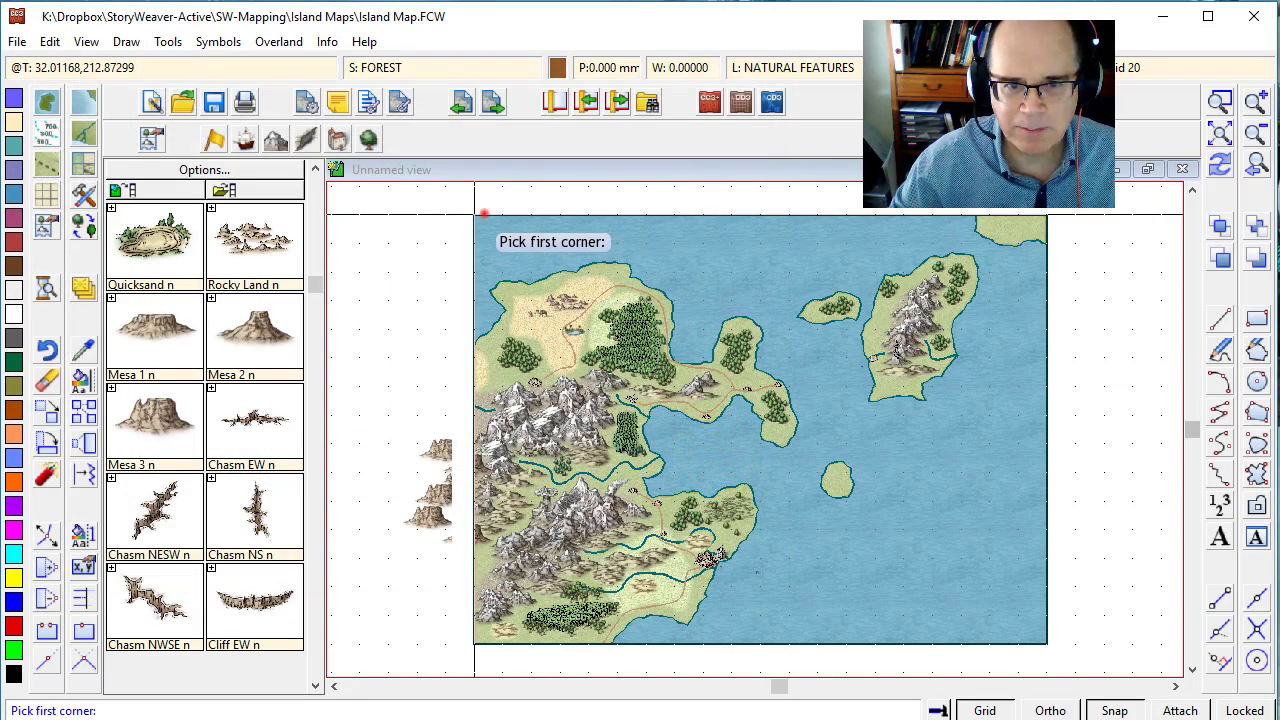
click(483, 213)
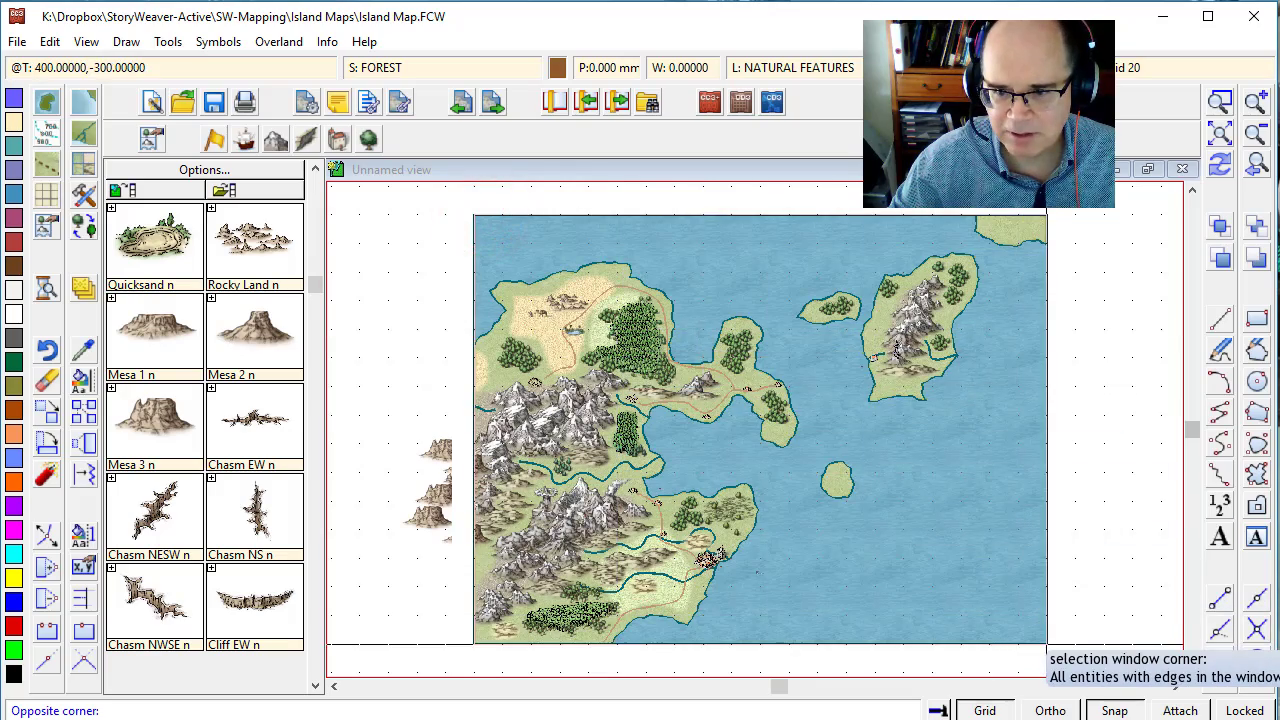
click(1046, 645)
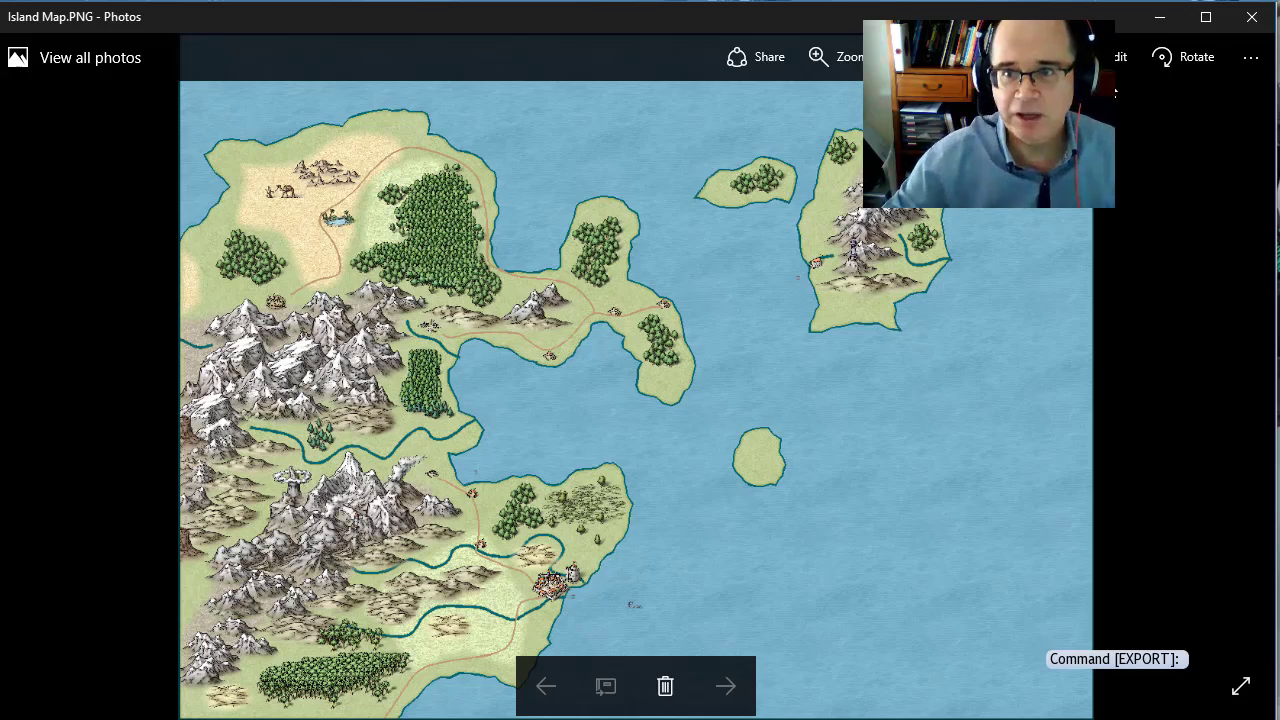
click(1166, 22)
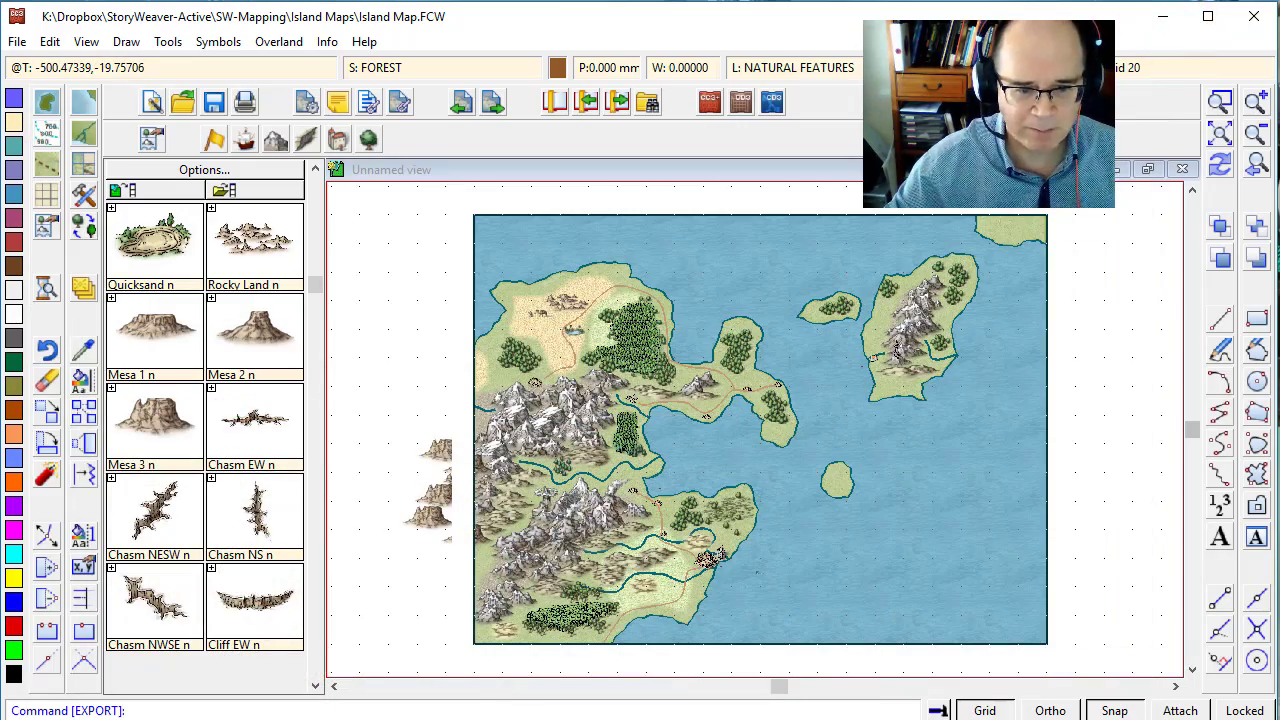
Close Photos and start a Rectangular section PNG export named Island Map south section.
key(alt+Tab)
click(1268, 30)
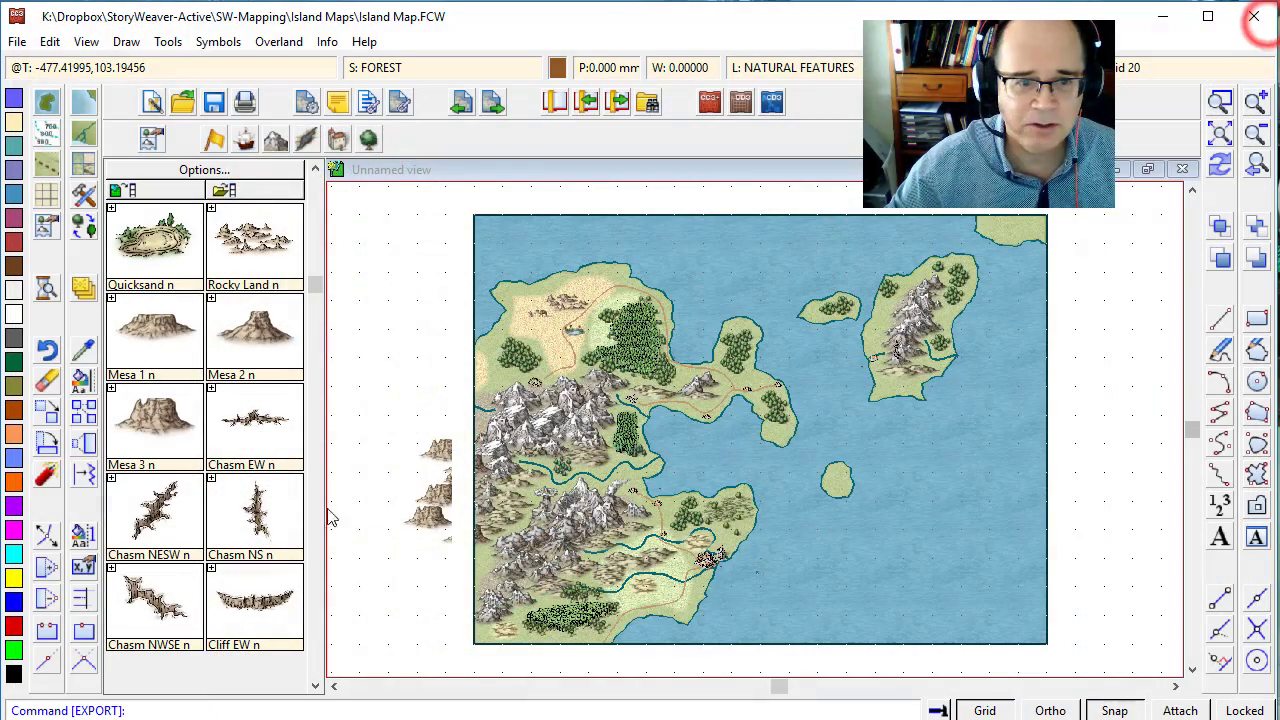
click(16, 42)
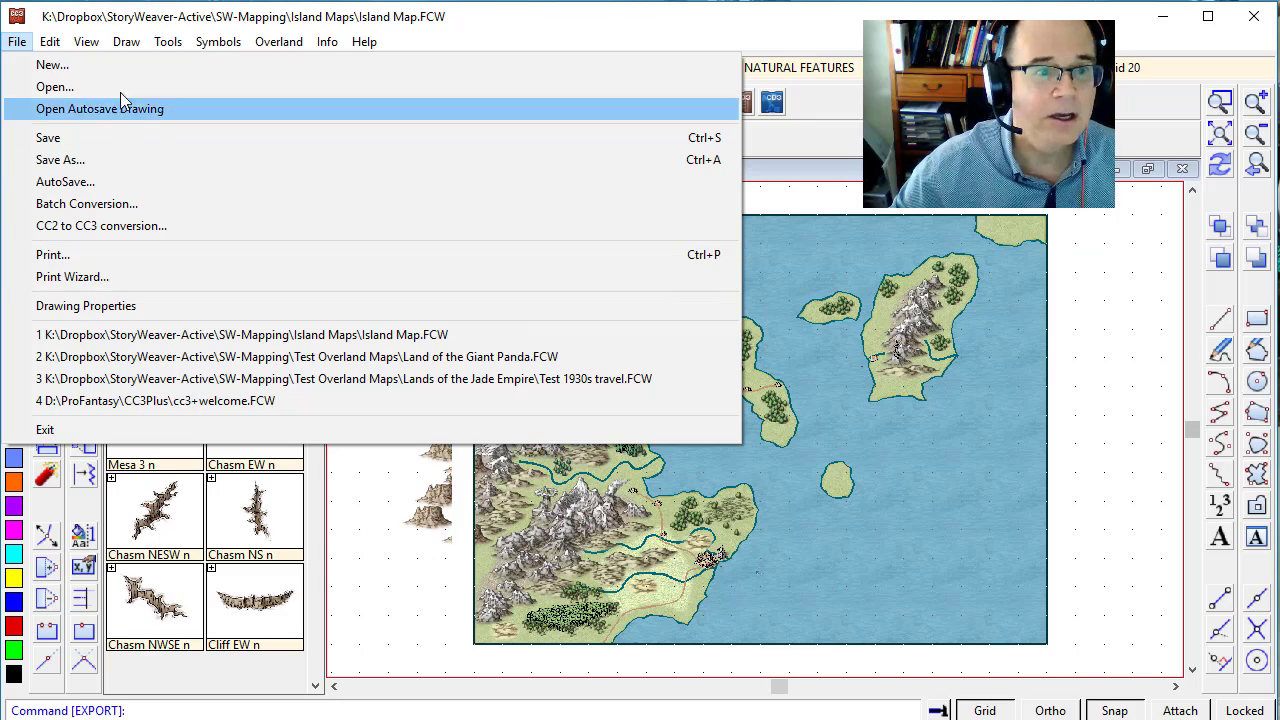
click(90, 160)
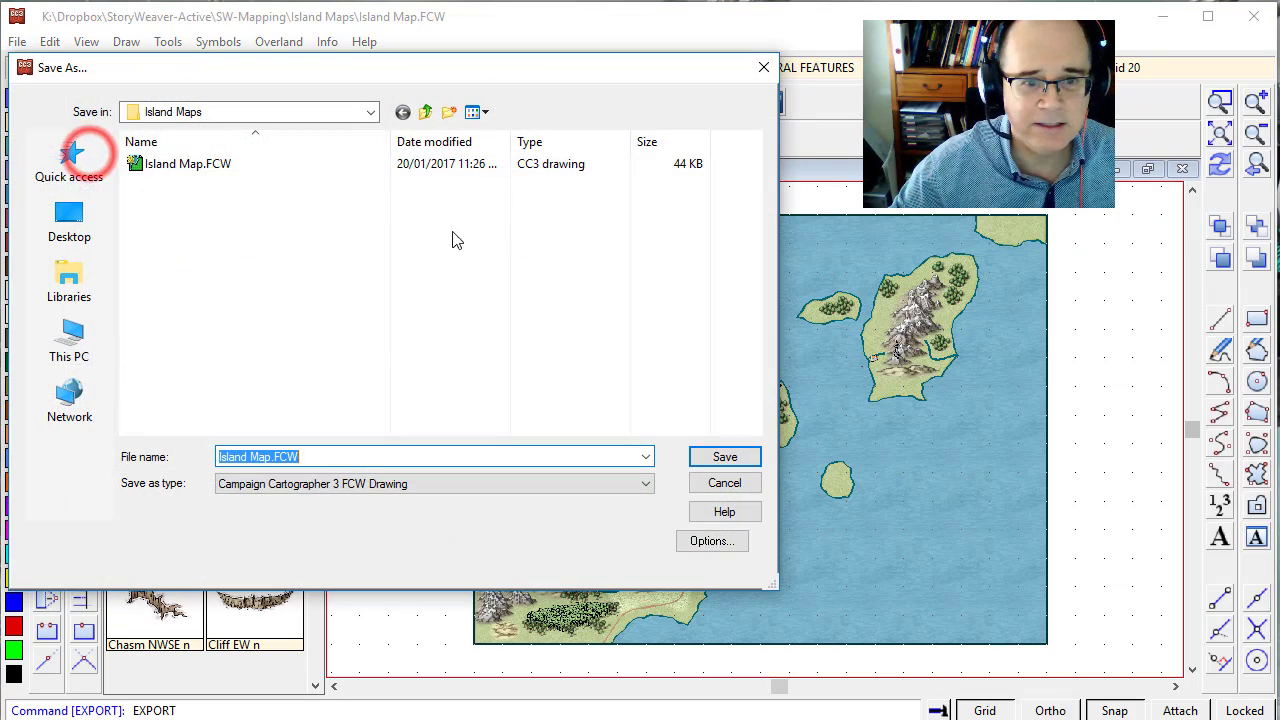
click(296, 486)
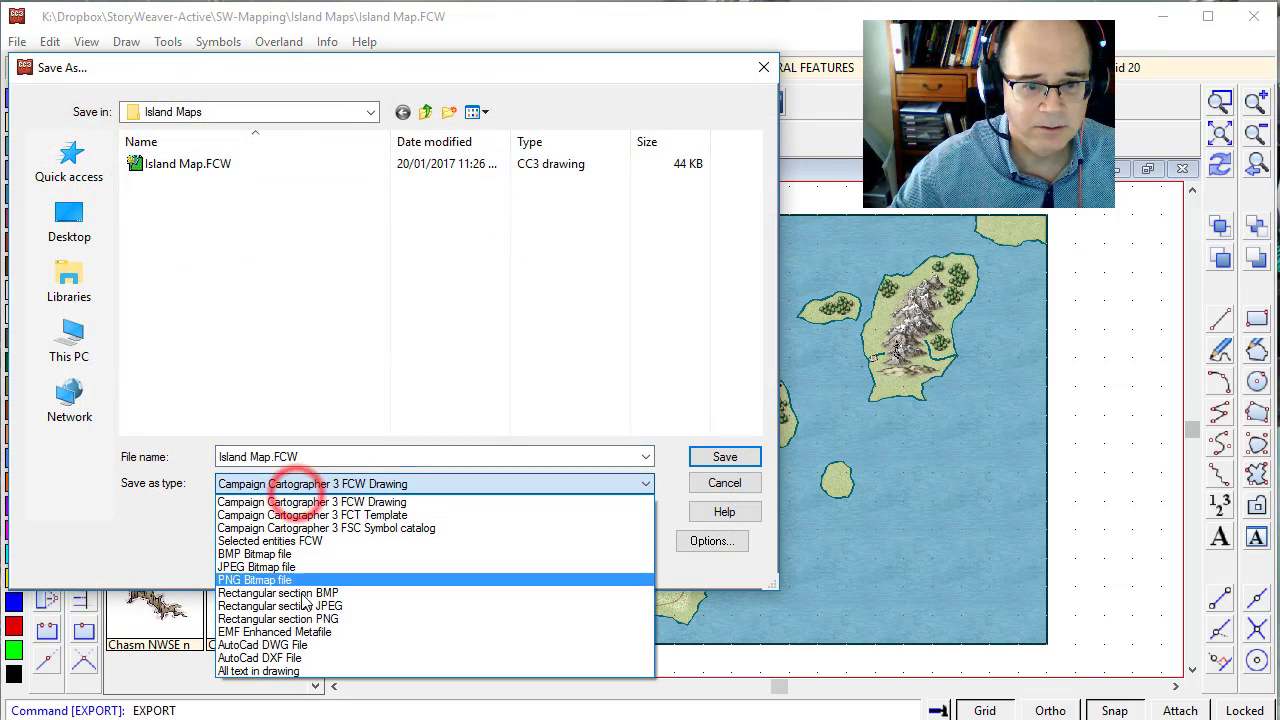
click(303, 621)
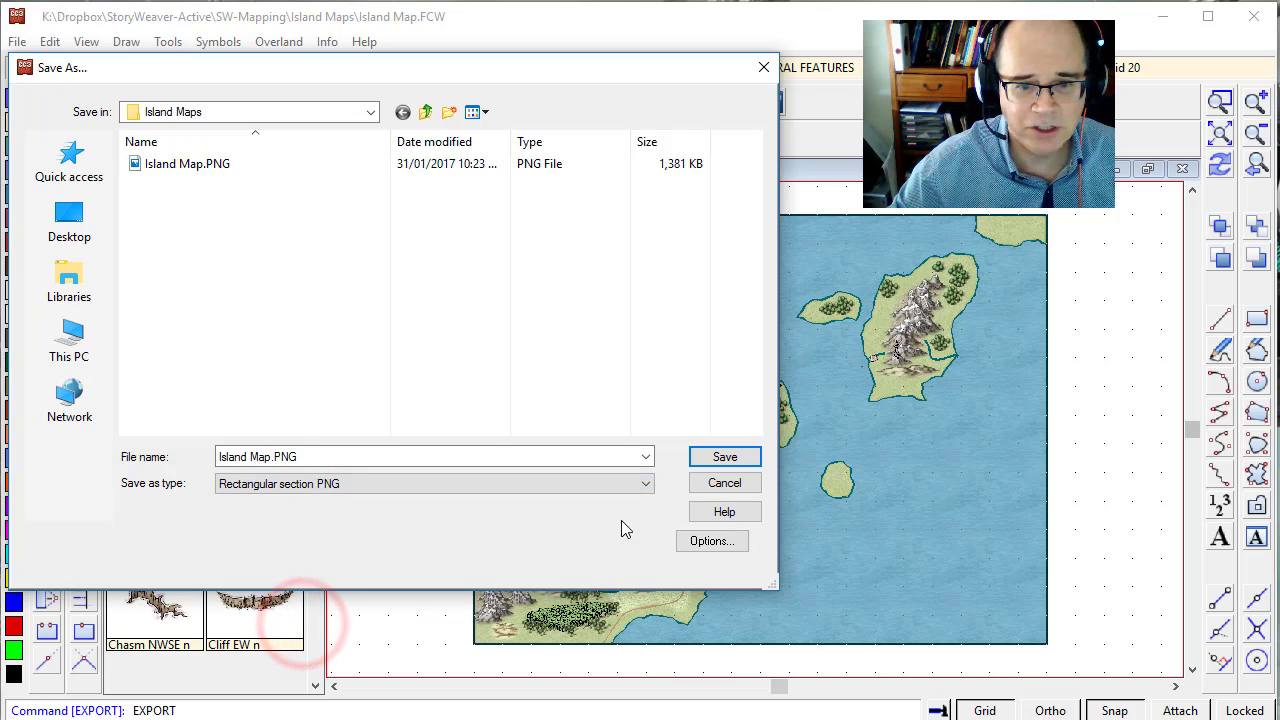
click(266, 456)
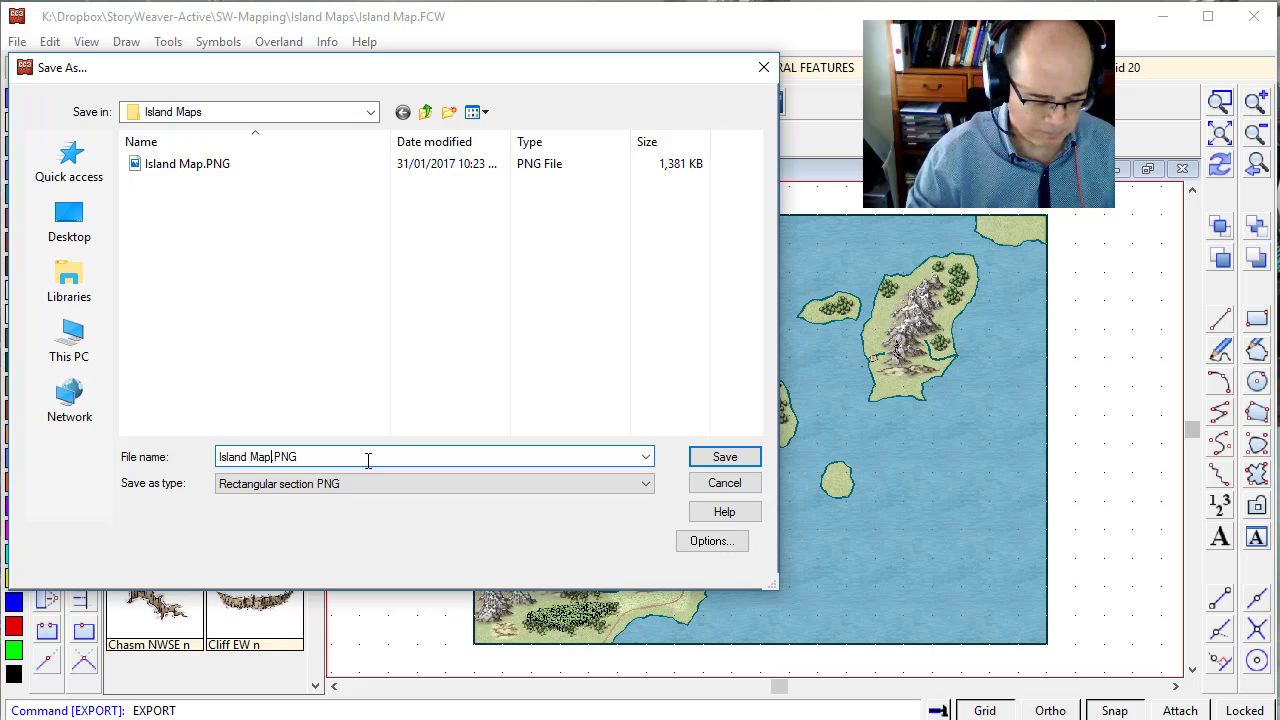
text(sou)
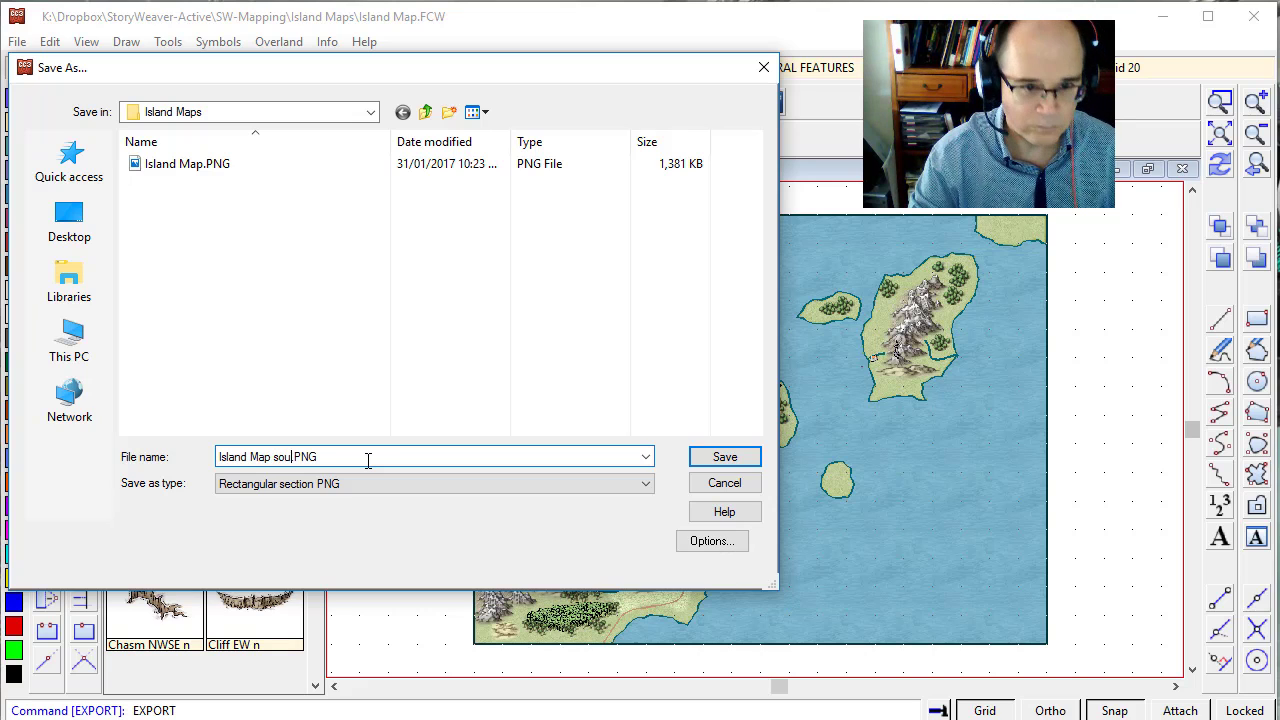
text(th section)
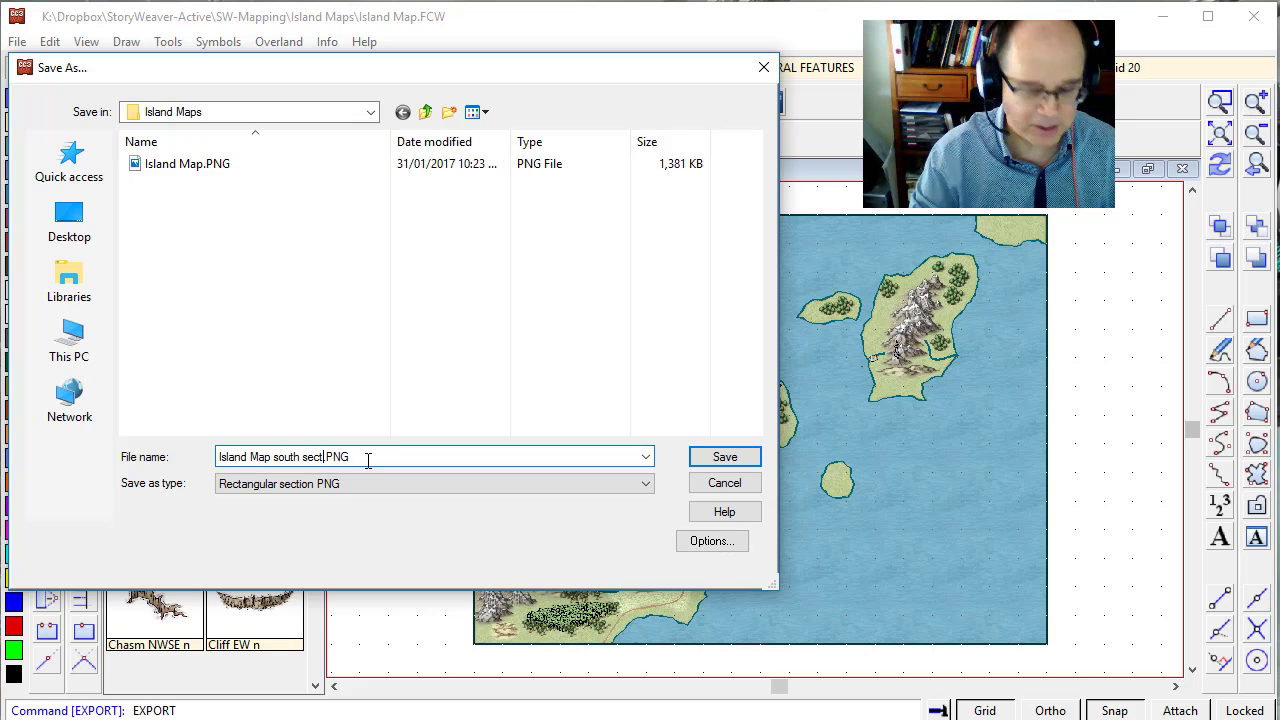
key(Return)
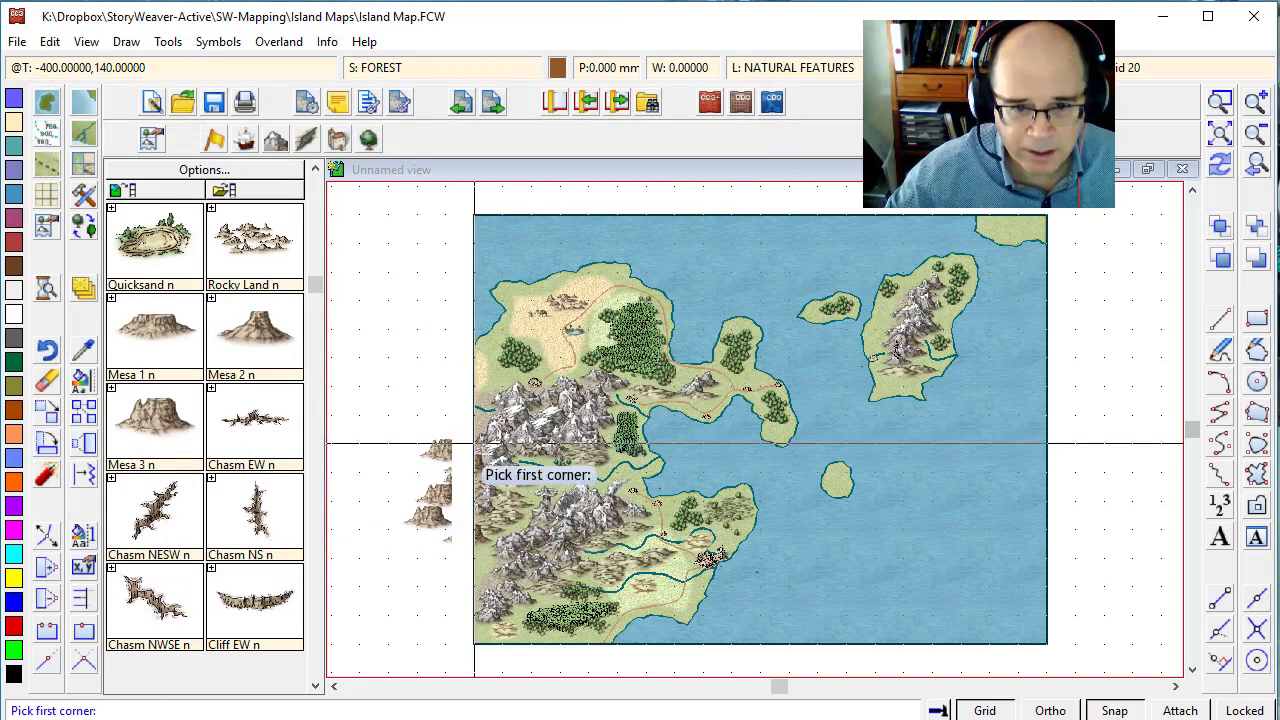
Pick the south section from the map's left edge midway down to near the bottom centre.
click(500, 468)
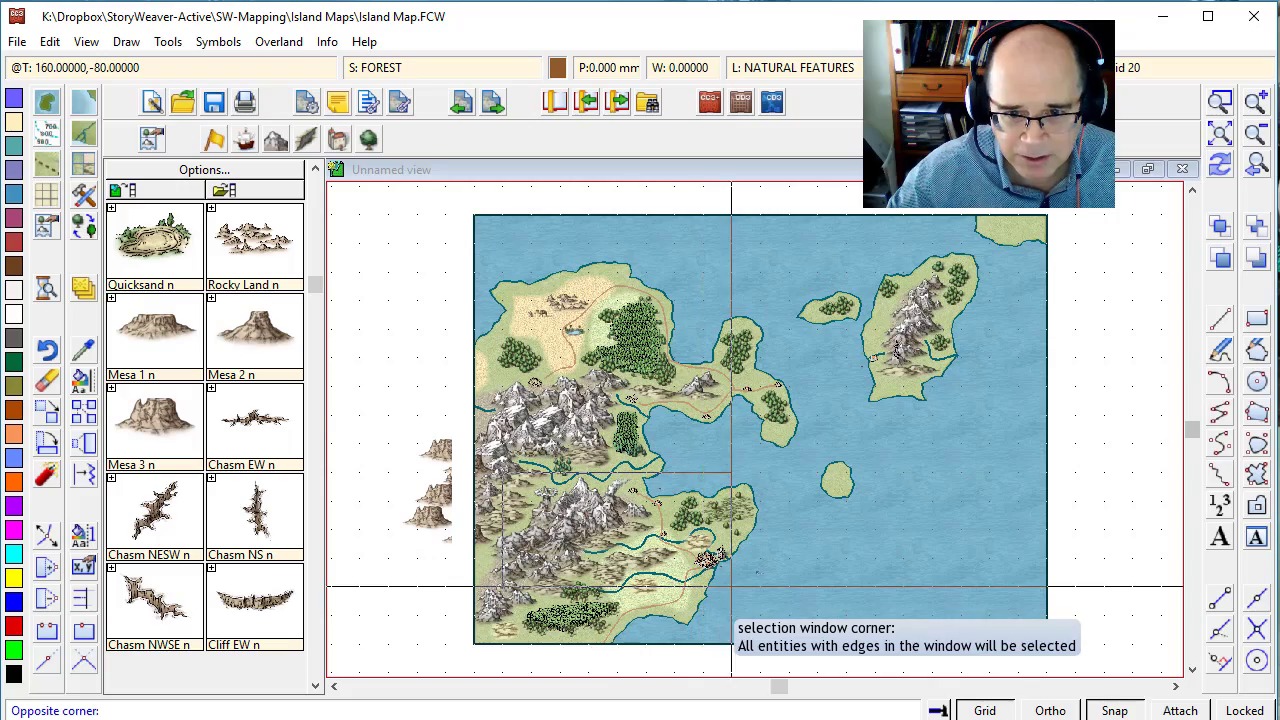
click(720, 595)
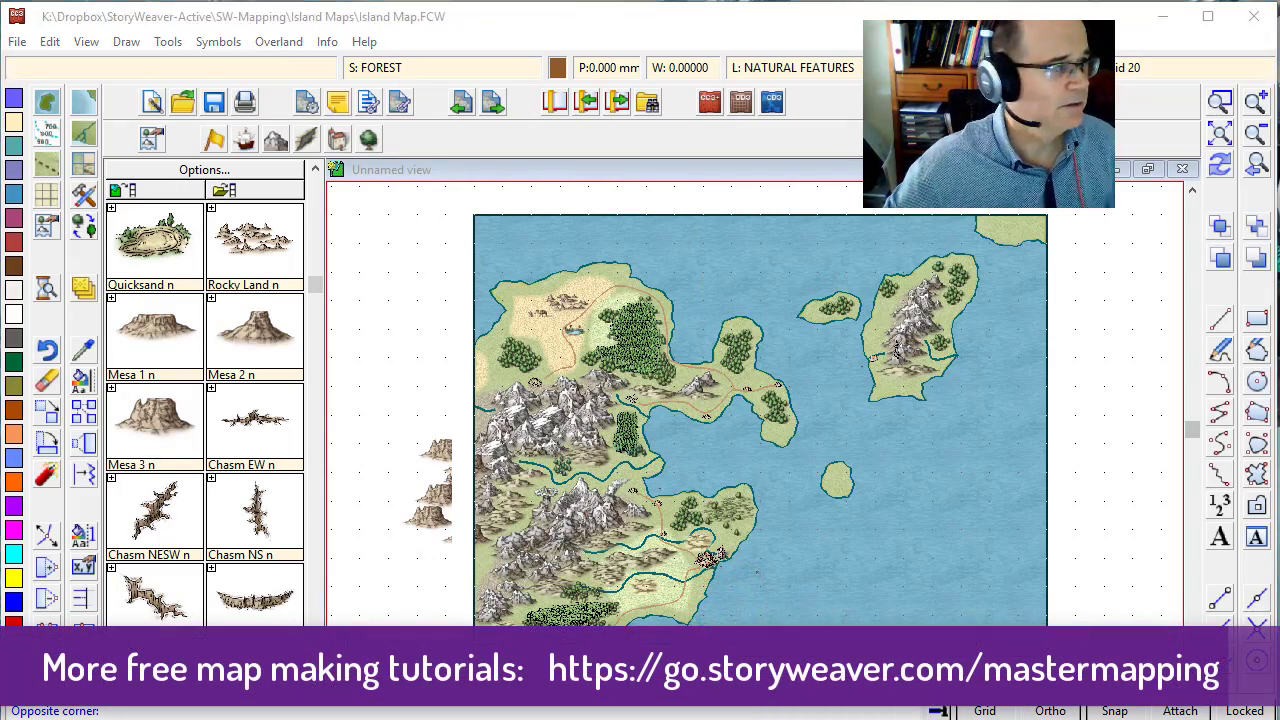